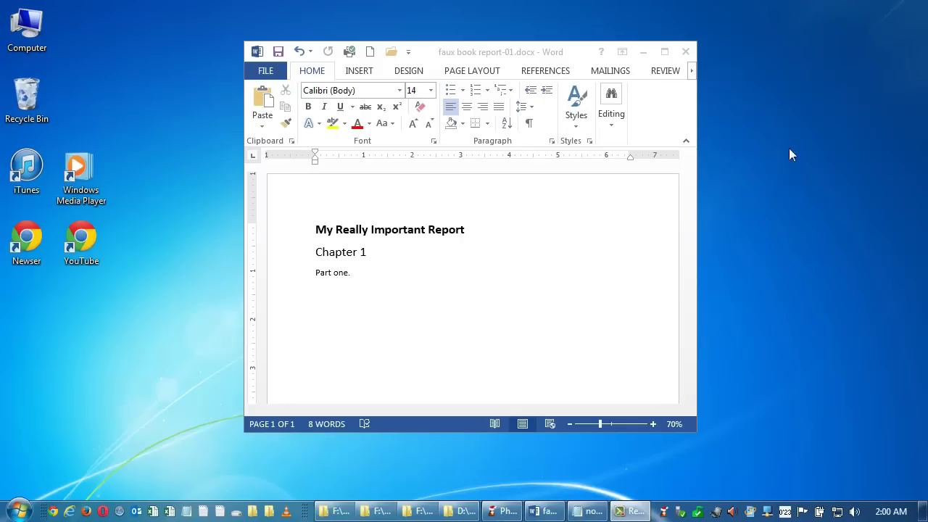
Append 'typing typing' after 'Part one.' in faux book report-01.docx
left_click(458, 284)
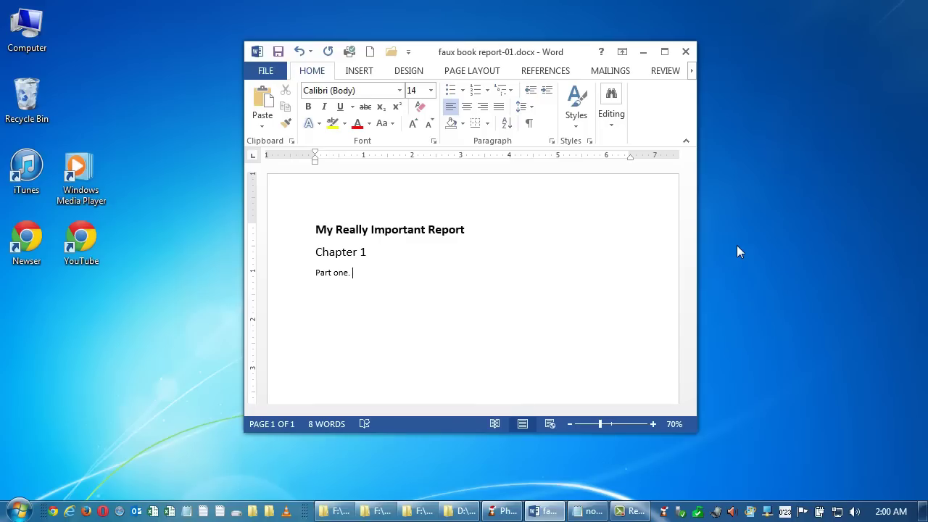
type("typing typing")
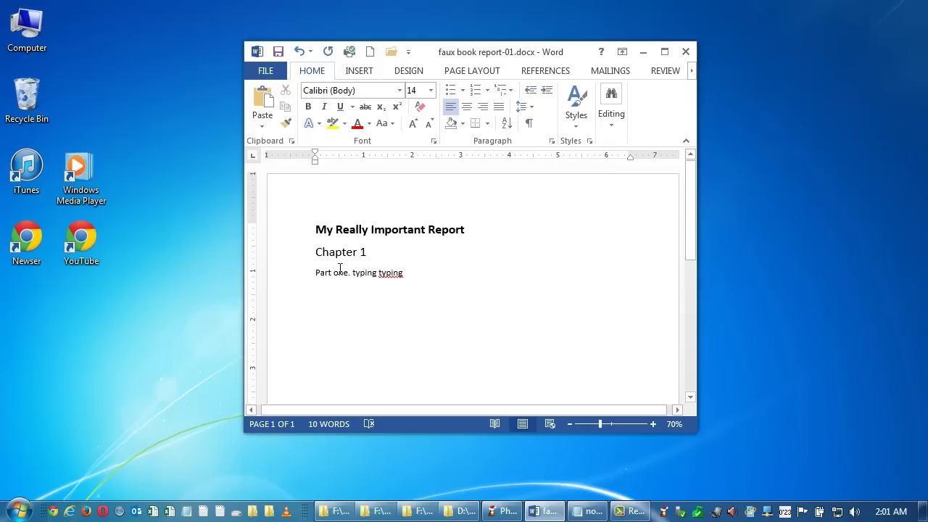
left_click(30, 181)
double_click(30, 181)
double_click(80, 172)
double_click(49, 262)
double_click(81, 246)
Bring up Window Blocker and end the running session by confirming with the phrase 'good'
left_click(786, 512)
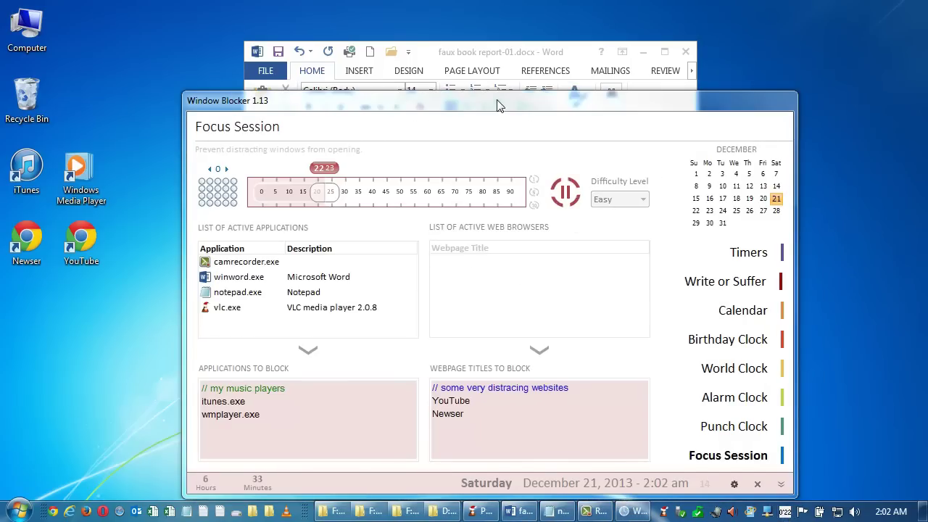
left_click_drag(494, 96, 482, 40)
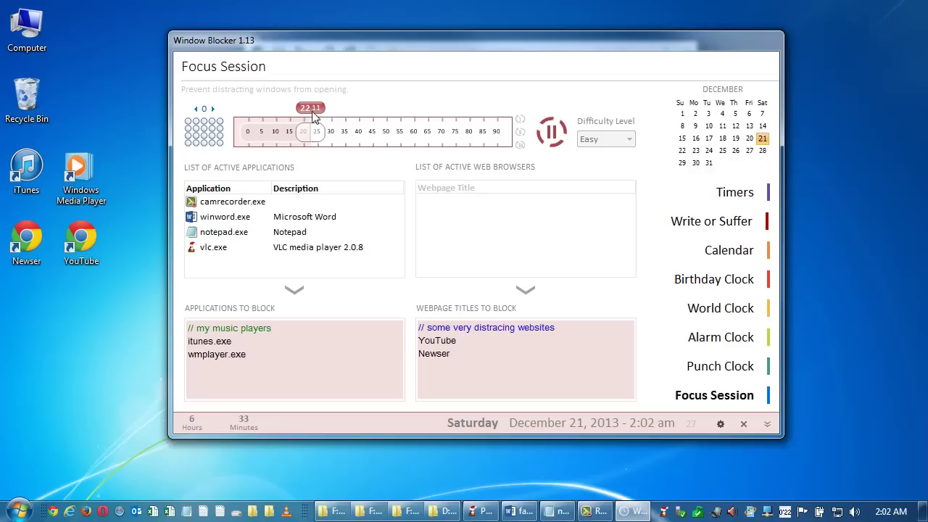
left_click(553, 135)
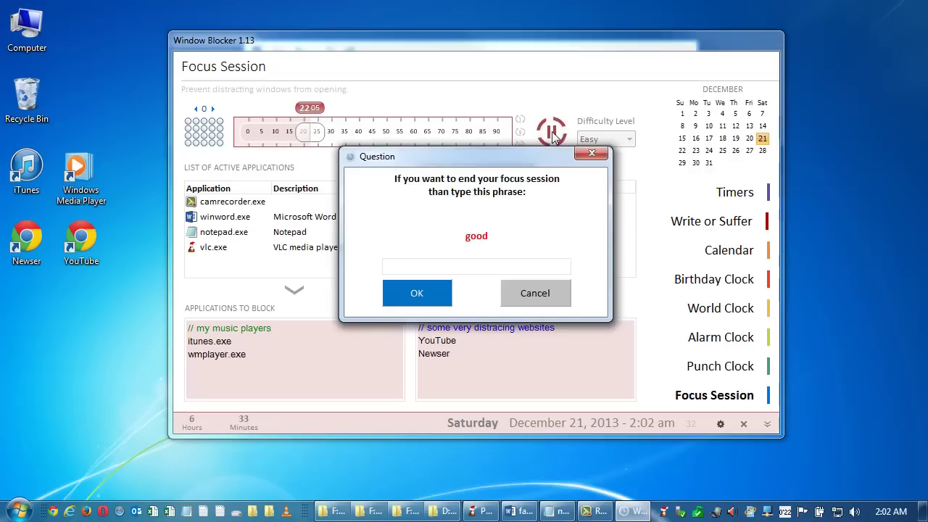
type("good")
key("Return")
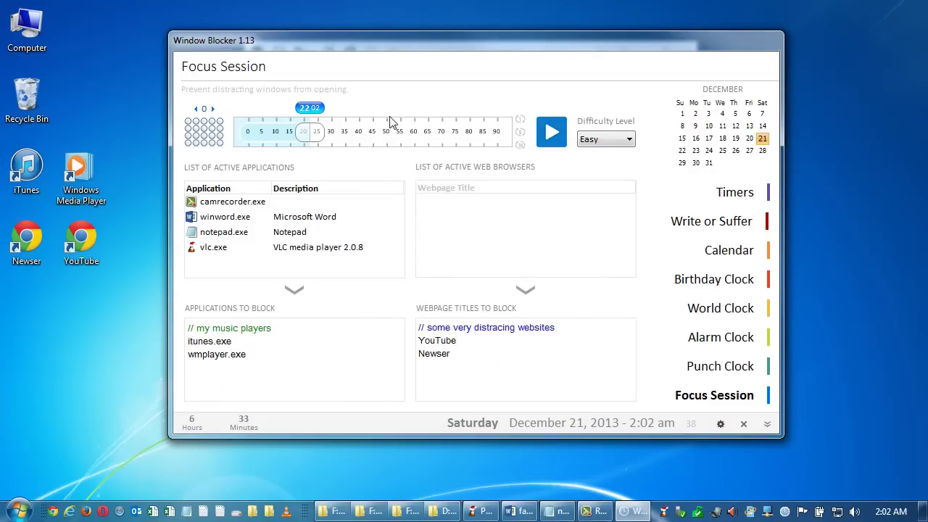
Adjust the timer slider until the focus session length reads 25:00
left_click_drag(313, 136, 250, 137)
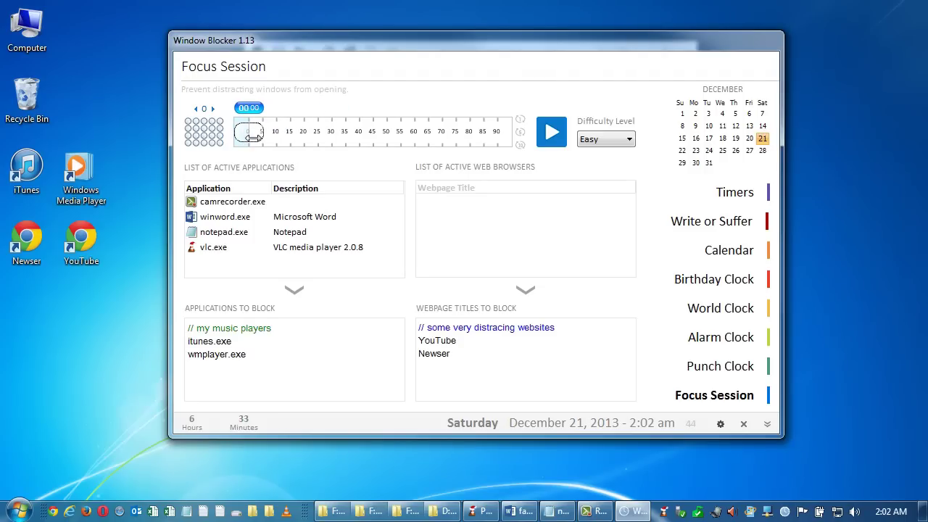
left_click_drag(265, 138, 373, 133)
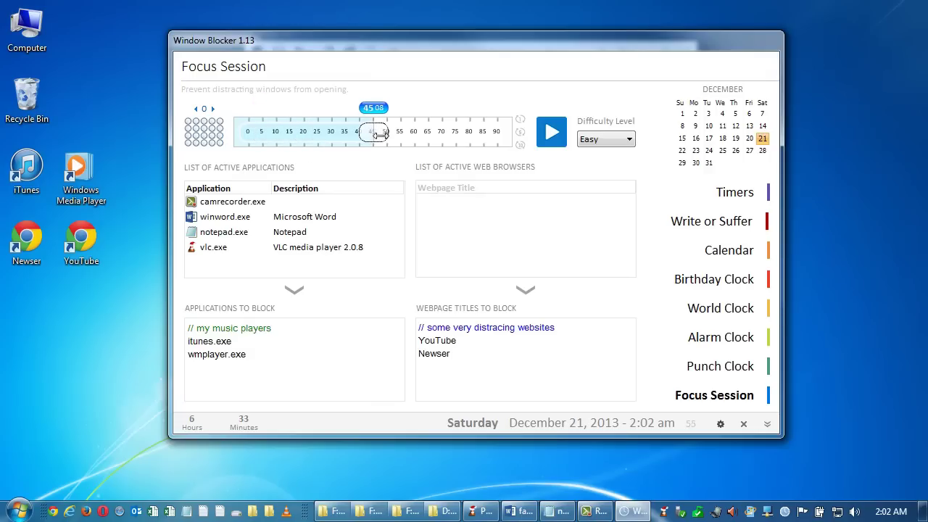
left_click(319, 135)
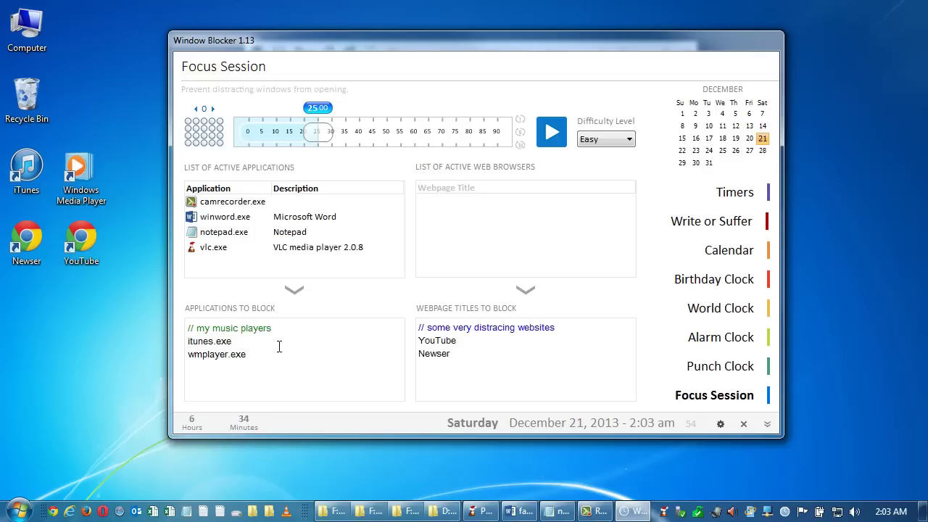
Launch Windows Media Player and move its window to the lower right
double_click(77, 174)
left_click_drag(309, 58, 746, 238)
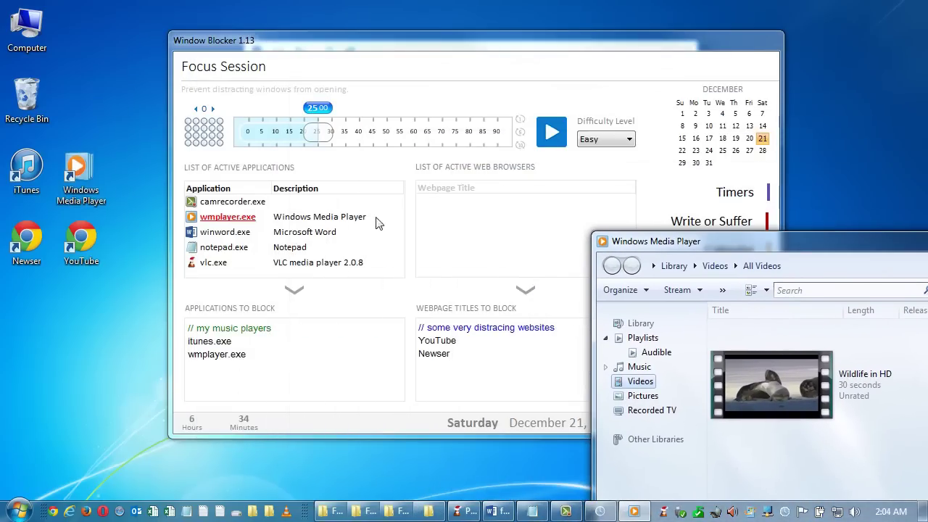
left_click(324, 221)
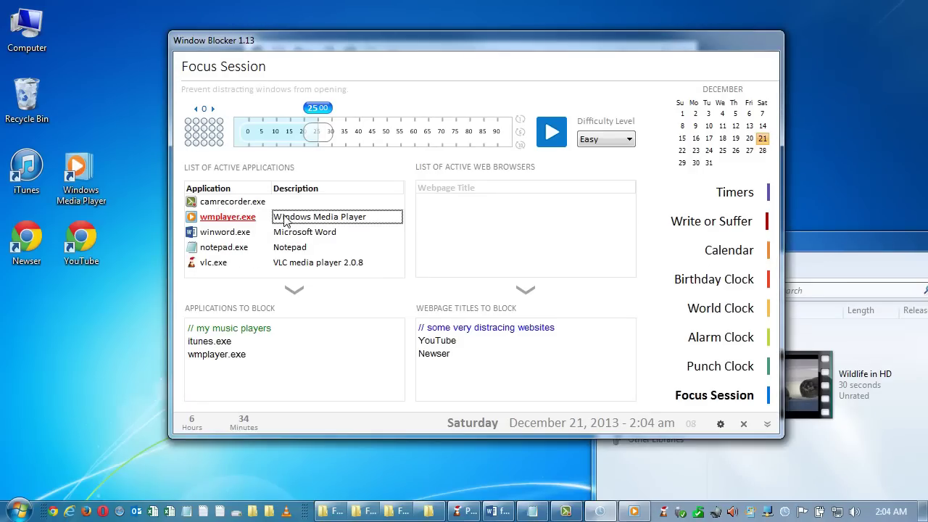
Add wmplayer.exe from the active list, then delete the duplicate line in Applications to Block
double_click(236, 221)
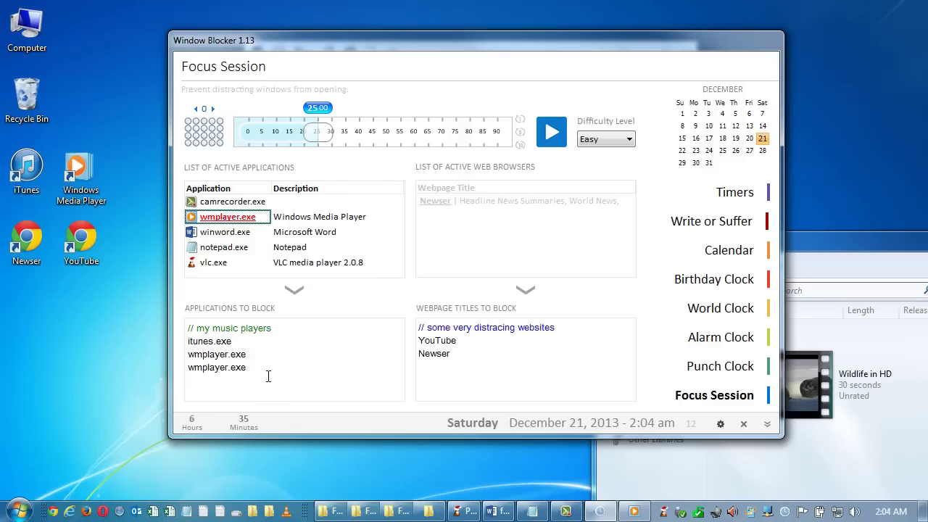
left_click_drag(268, 376, 187, 368)
key("BackSpace")
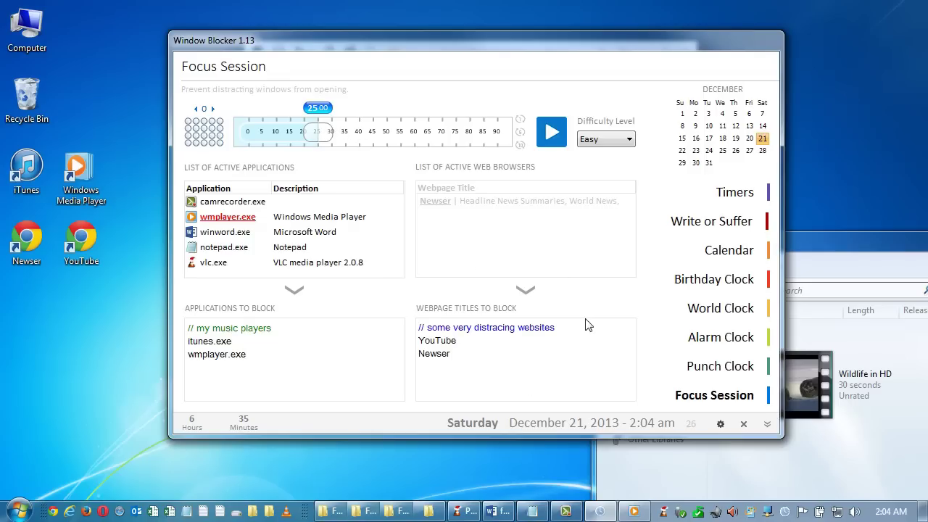
Open the Newser website in Chrome and move its window aside
double_click(30, 240)
left_click_drag(737, 60, 618, 137)
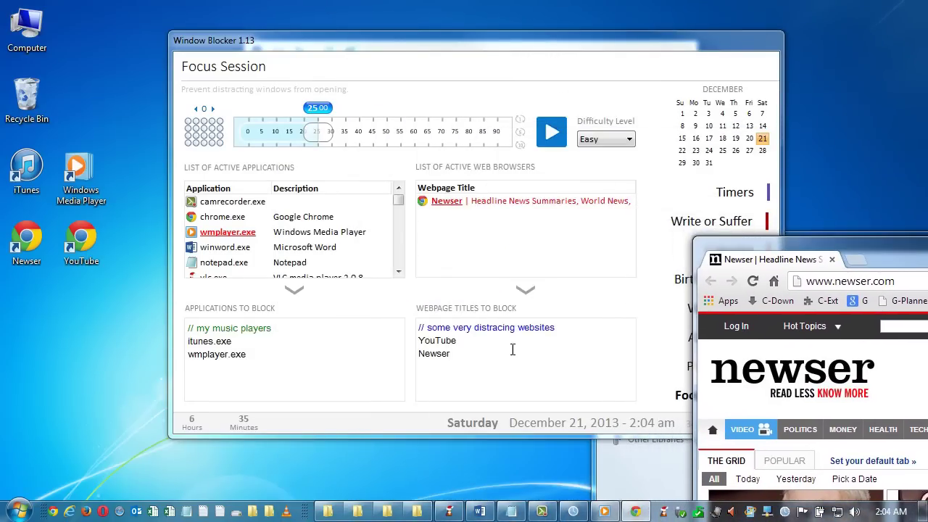
left_click(471, 367)
Select, then deselect, the Newser and YouTube entries in Webpage Titles to Block
double_click(471, 360)
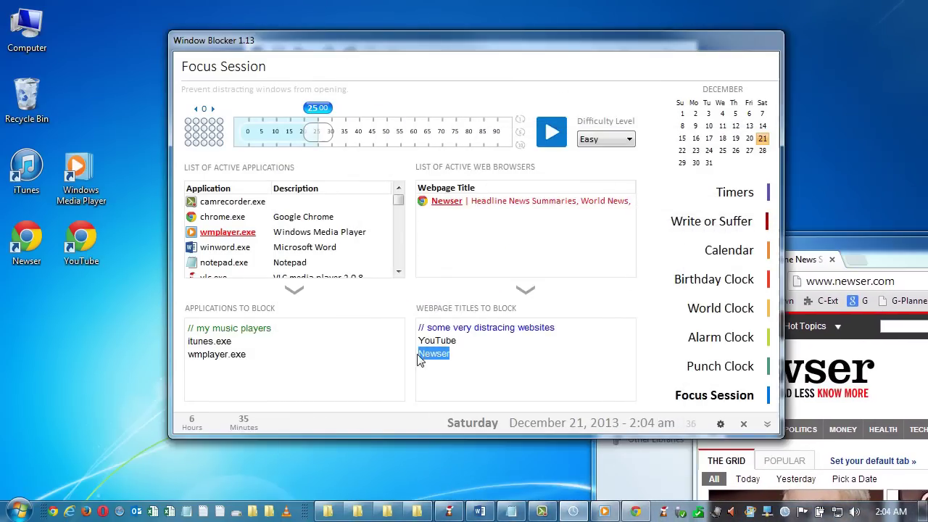
left_click(472, 360)
left_click_drag(466, 363, 417, 343)
left_click(510, 358)
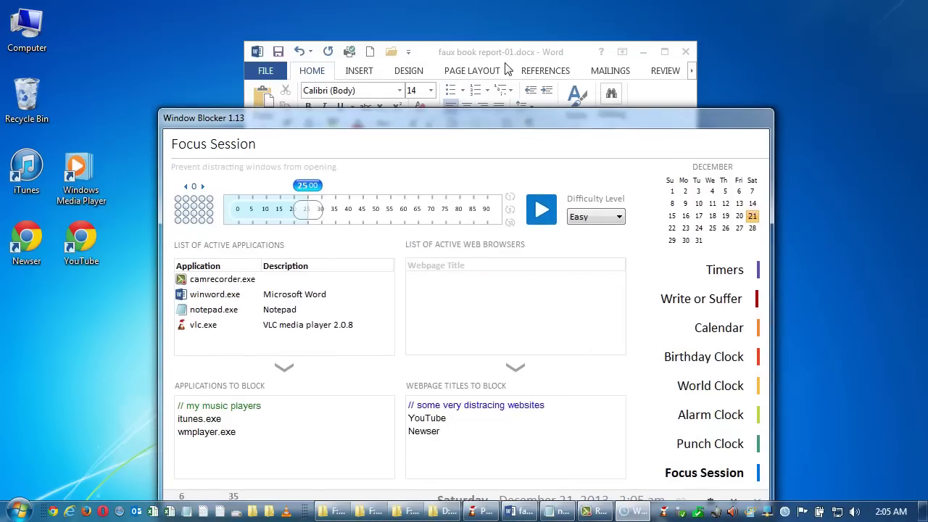
Bring the Word report to the front and move the Window Blocker window out of the way
left_click(501, 52)
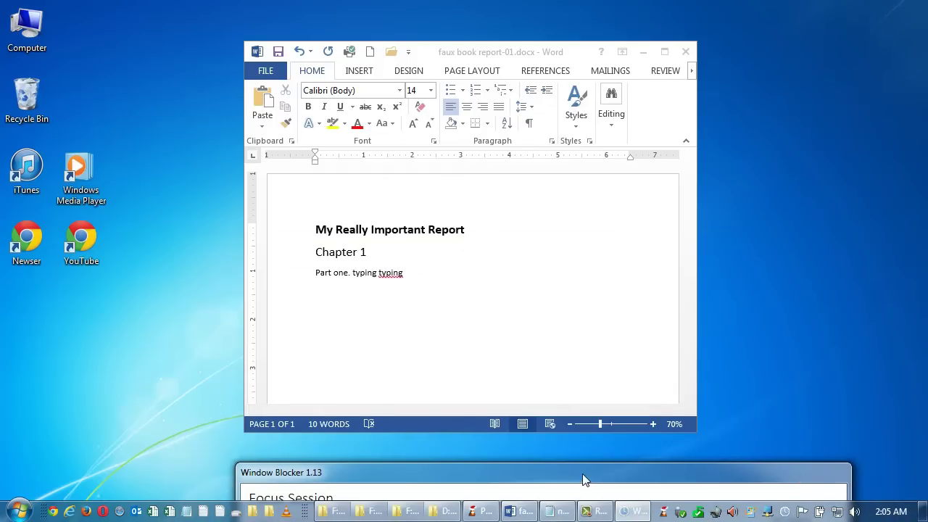
left_click_drag(582, 479, 531, 44)
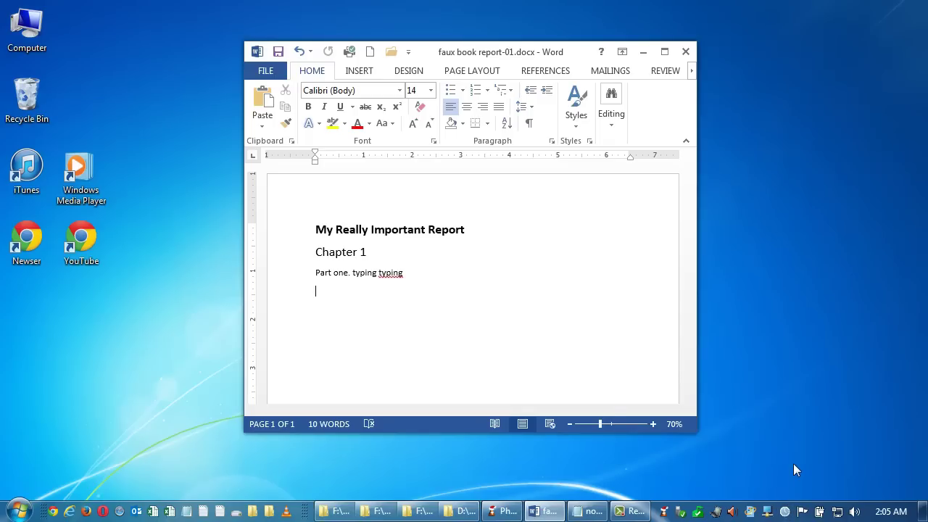
Reopen Window Blocker, then begin shutting it down and cancel to keep it running
left_click(785, 511)
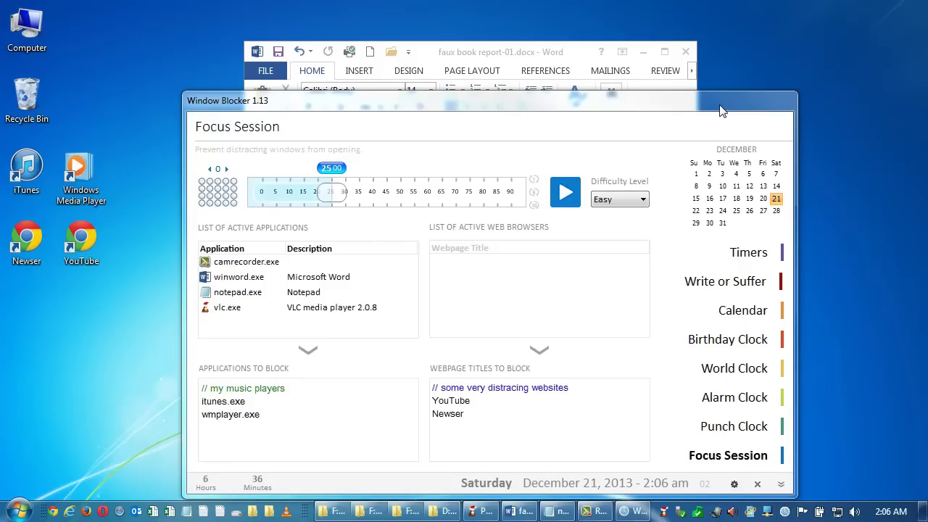
left_click_drag(728, 101, 662, 41)
left_click(781, 484)
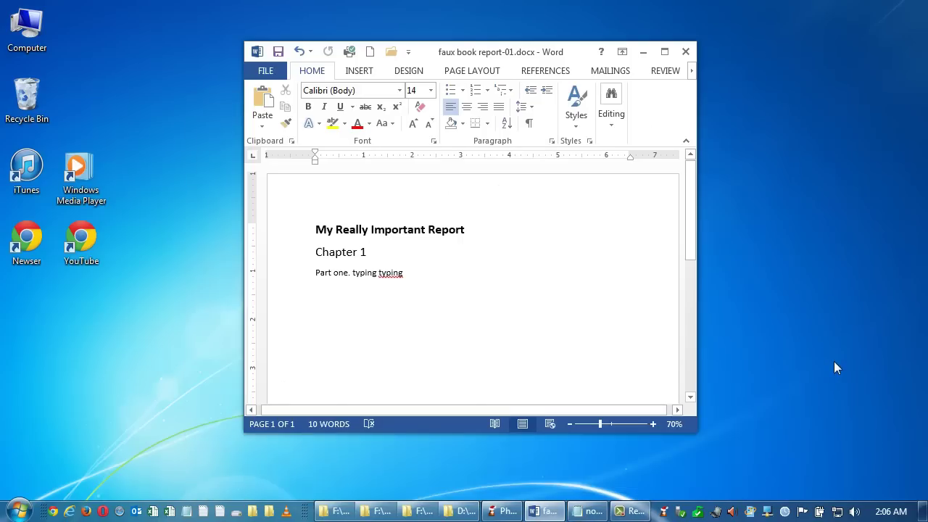
left_click(786, 512)
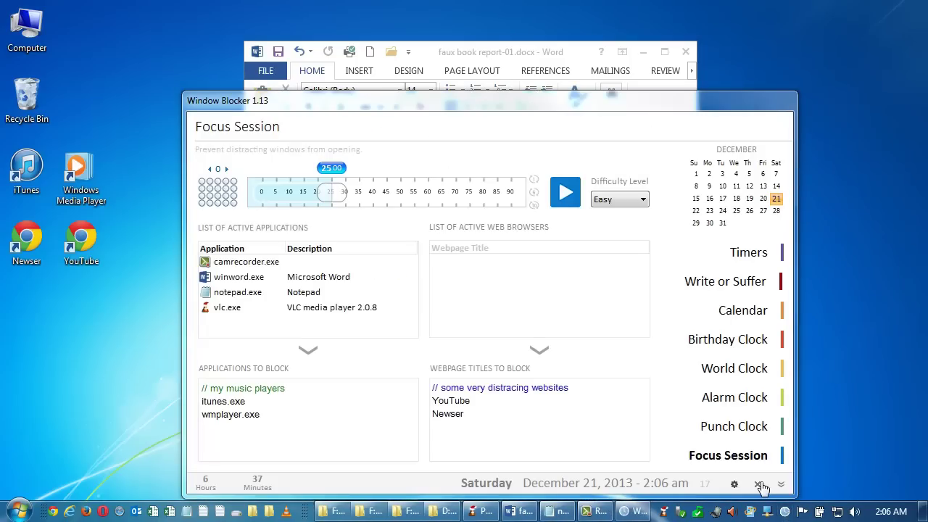
left_click(757, 485)
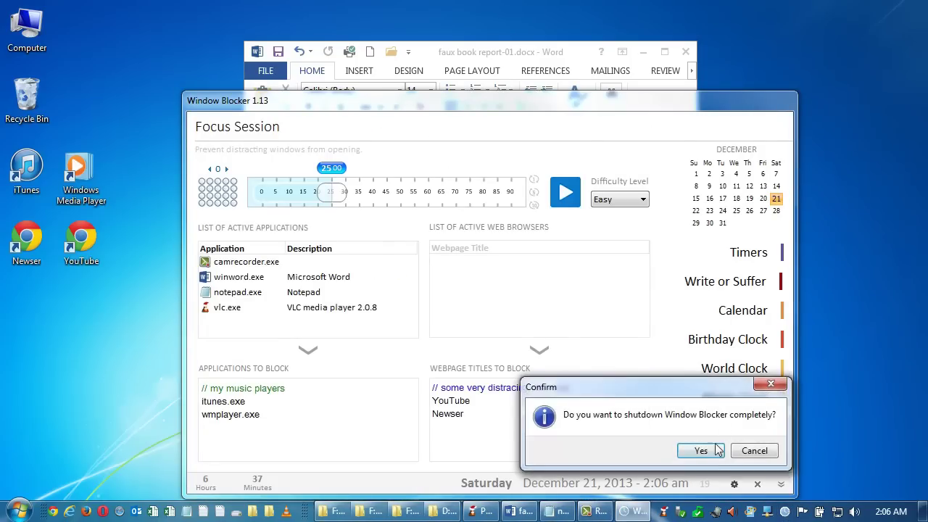
left_click(627, 336)
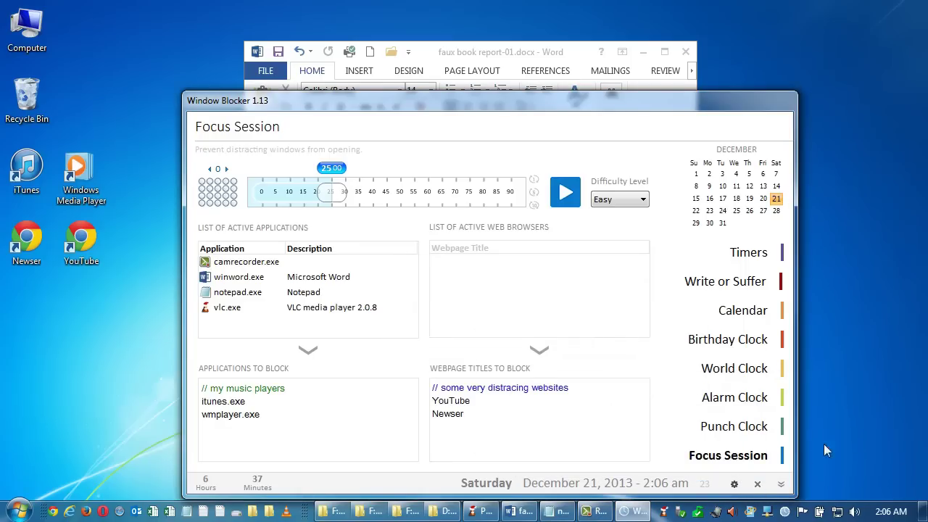
Visit Settings, return to Focus Session, and set the slider to 25:00 on Easy
left_click(734, 484)
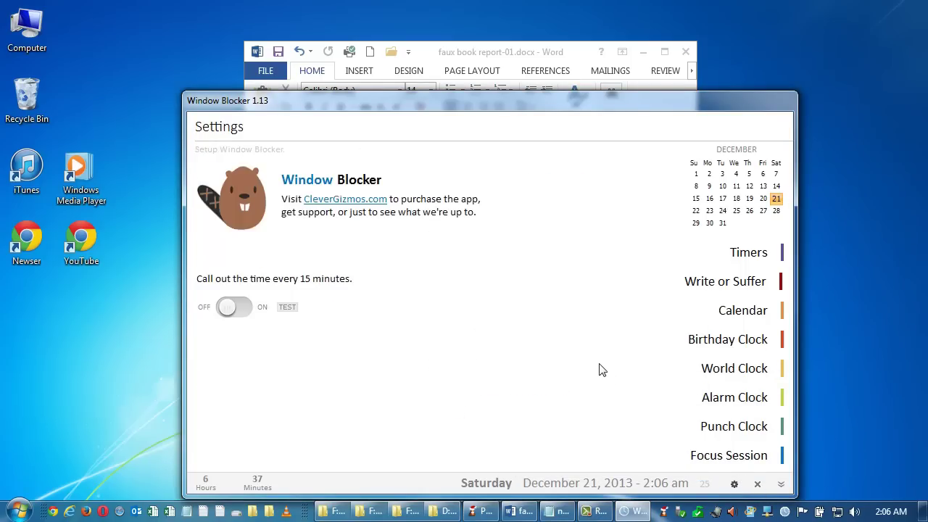
left_click(783, 453)
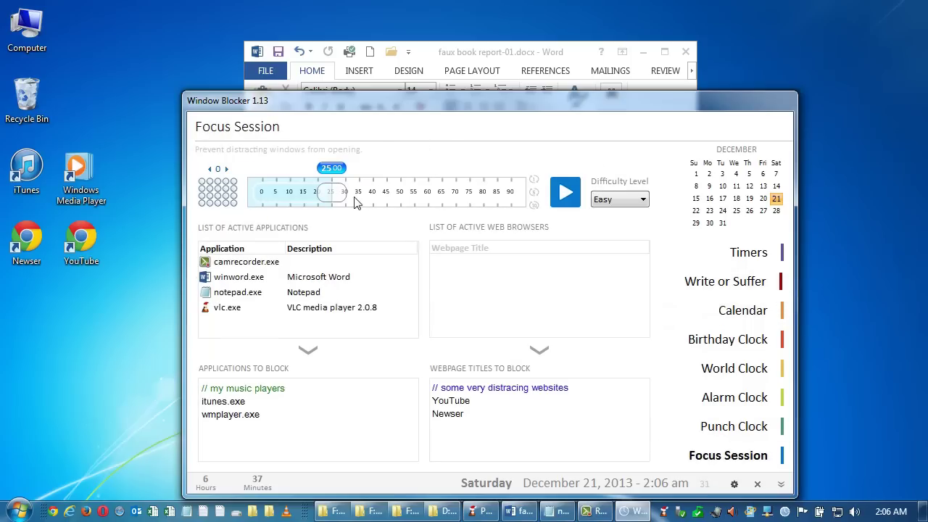
mouse_move(330, 193)
left_mouse_down()
mouse_move(303, 193)
mouse_move(338, 193)
left_mouse_up()
Start the 25-minute Easy focus session countdown and nudge the window up-left
left_click(566, 193)
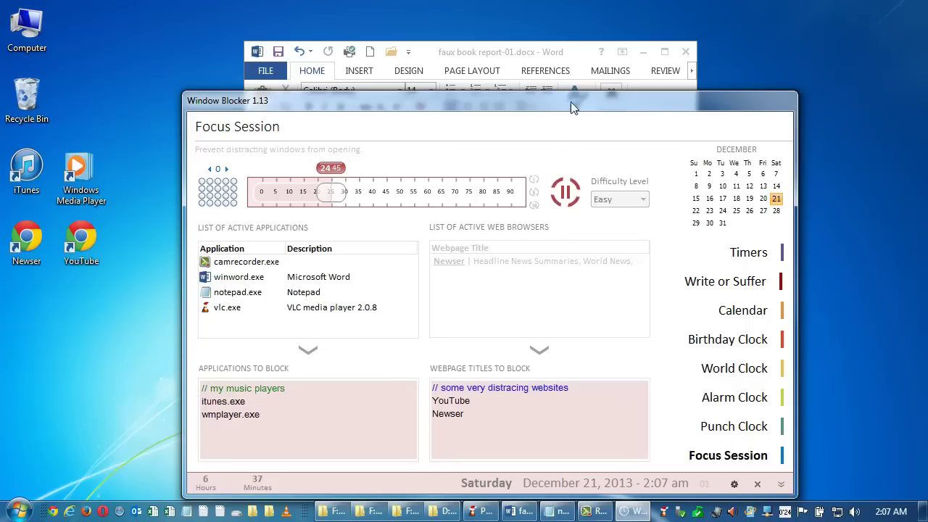
left_click_drag(570, 101, 565, 74)
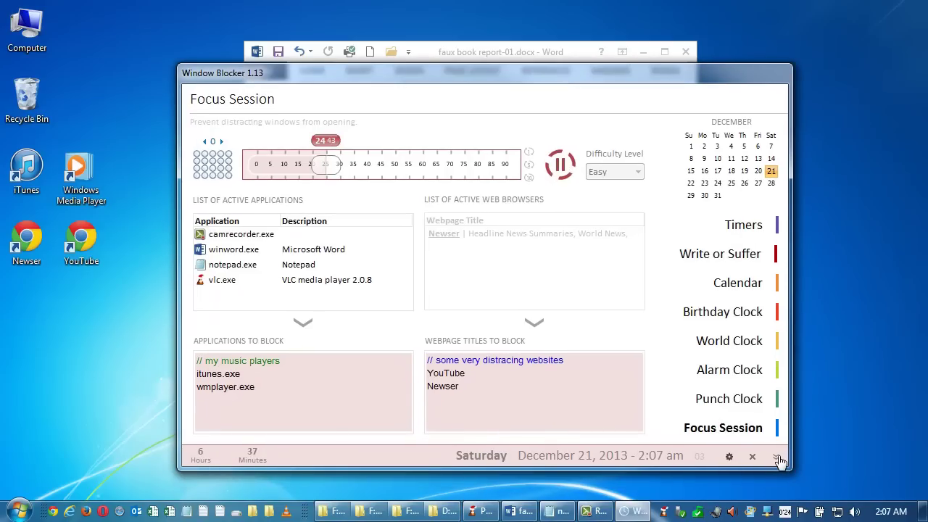
Hide Window Blocker, start a new Word paragraph reading 'Typing t', then reopen the running session
left_click(777, 458)
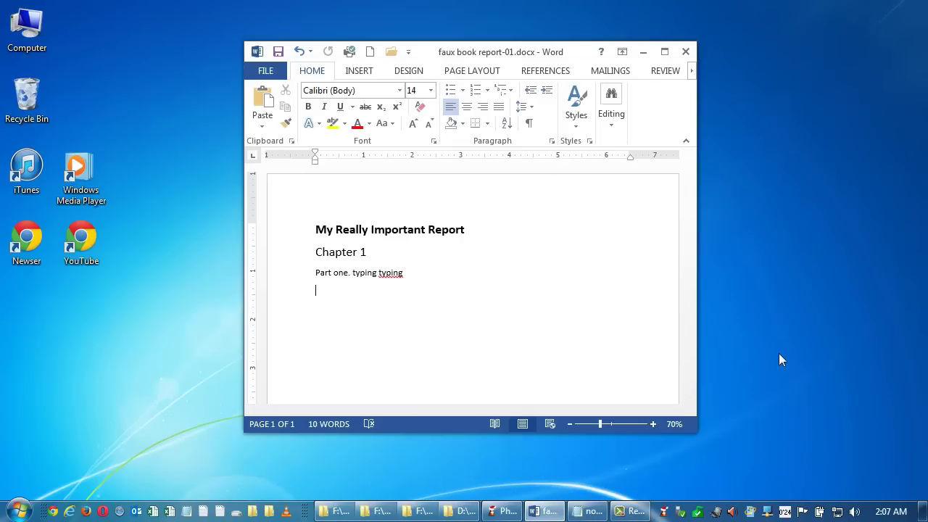
key("Return")
type("Typing typing")
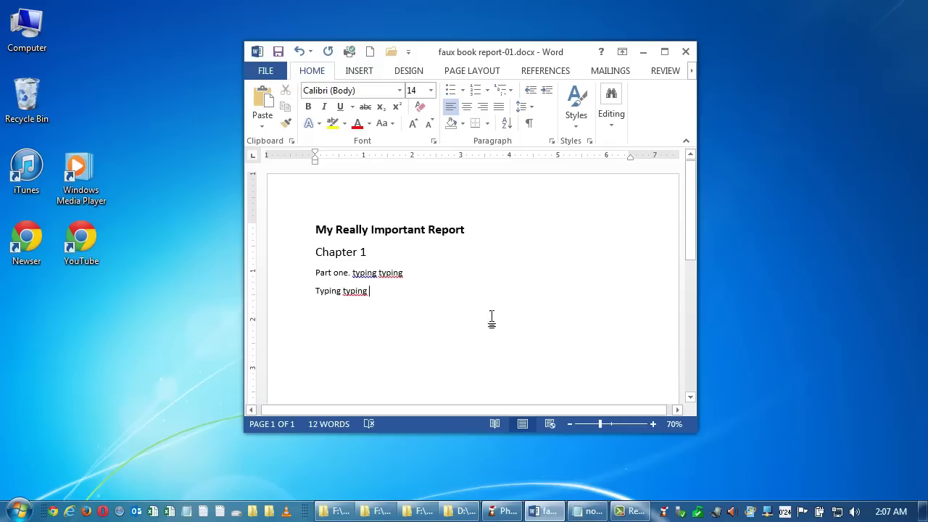
left_click(26, 170)
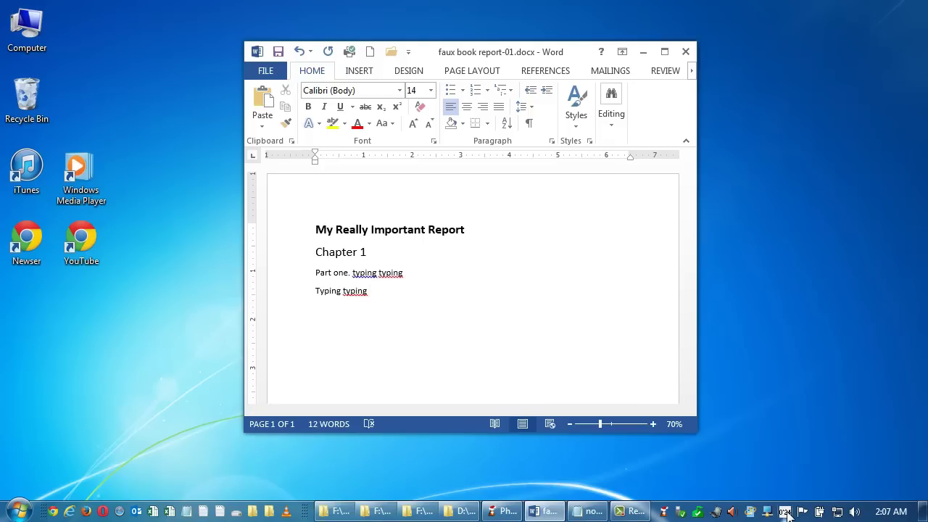
left_click(787, 513)
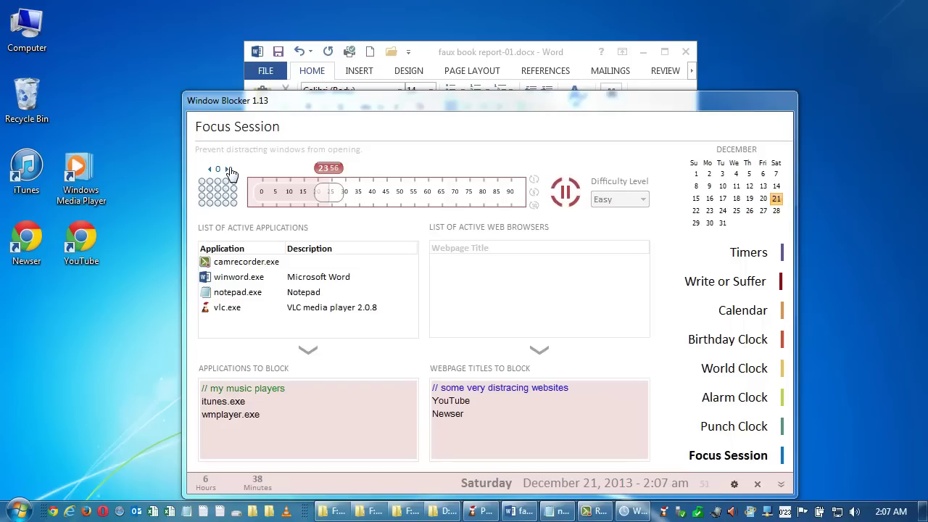
Step the completed-session counter up with its right arrow until it shows 8
left_click(228, 170)
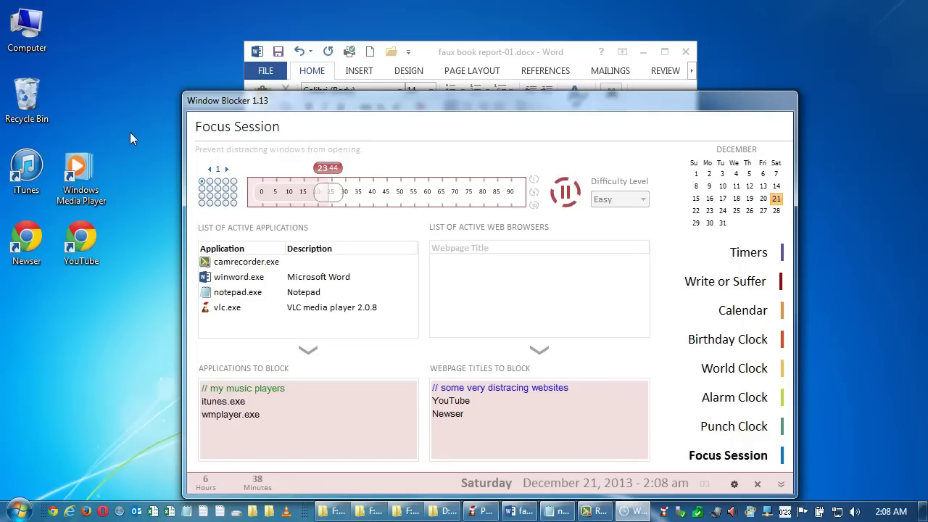
left_click(228, 169)
left_click(227, 169)
left_click(228, 169)
left_click(227, 169)
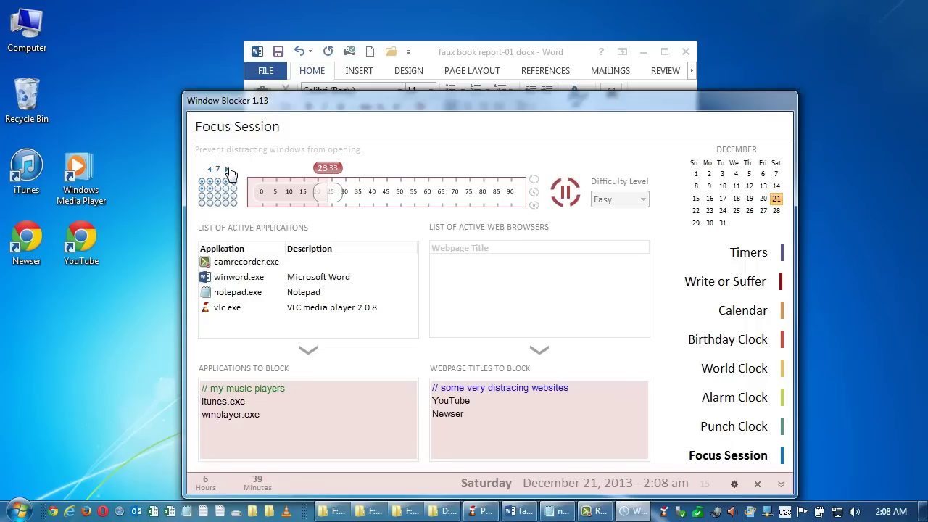
left_click(227, 169)
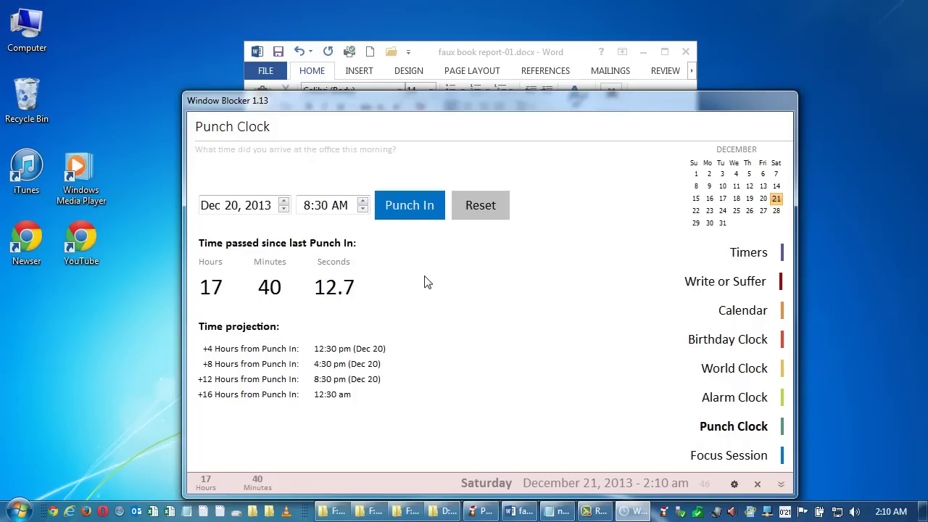
Punch in, then backdate the punch-in to 11:10 AM on Dec 20, 2013
left_click(410, 210)
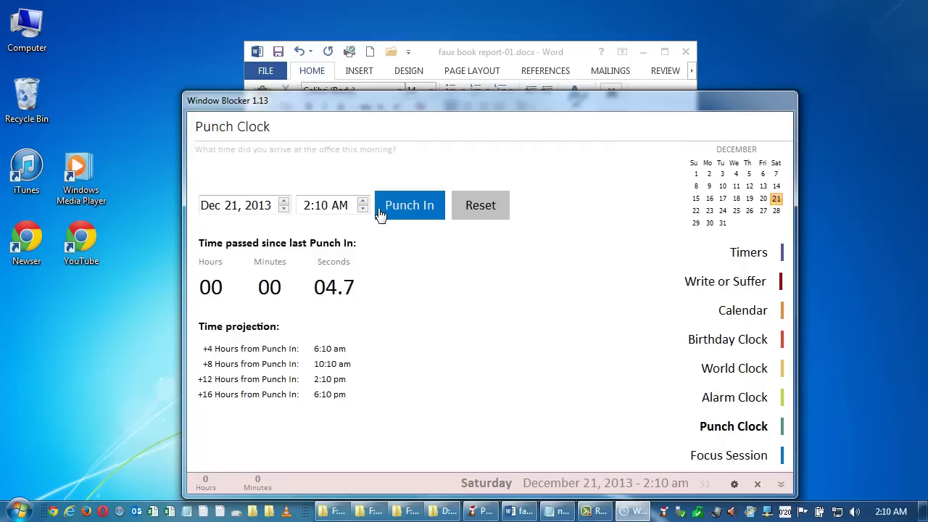
left_click(305, 206)
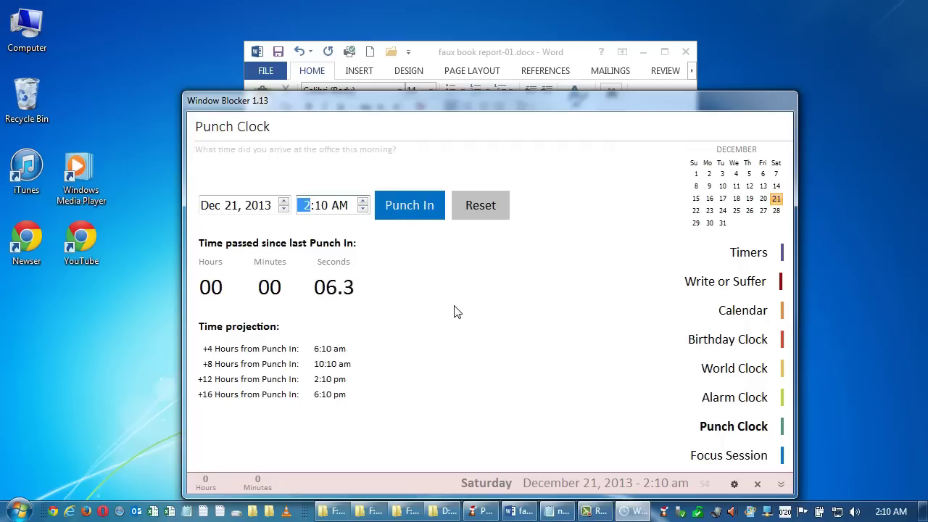
type("11")
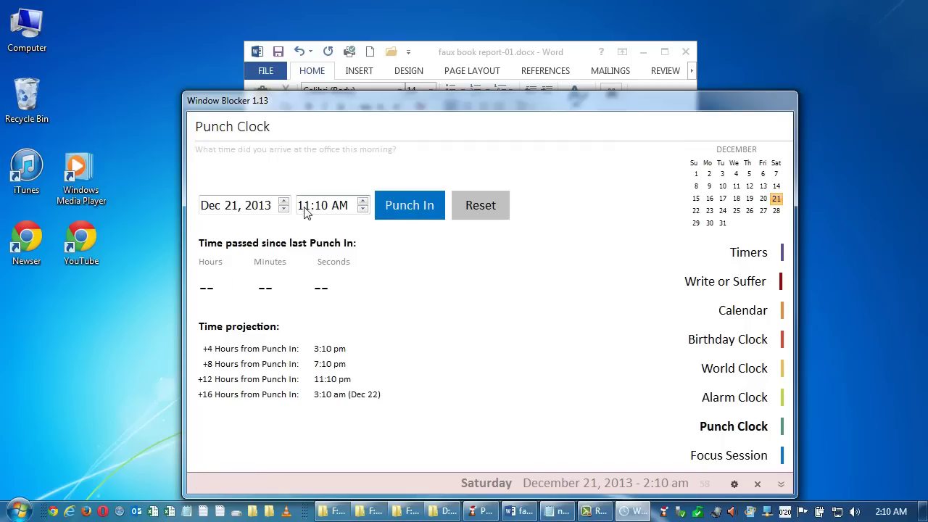
left_click(246, 205)
left_click(234, 206)
type("20")
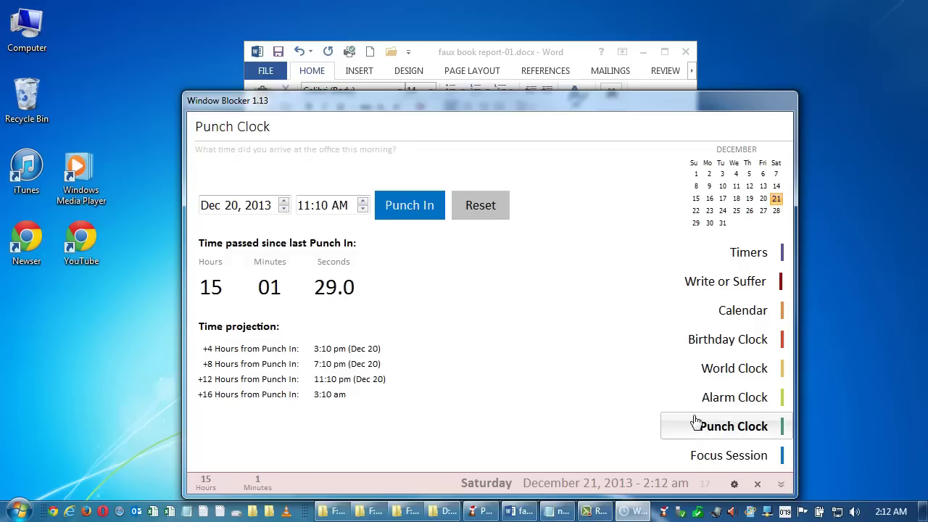
Move between pages to the Alarm Clock with its 7:30, 8:30 and 9:30 AM alarms
left_click(710, 455)
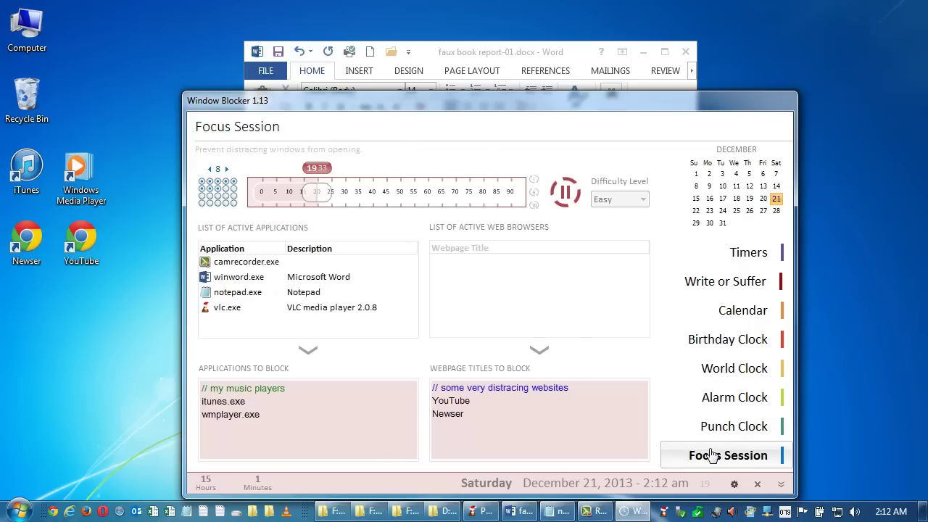
left_click(714, 427)
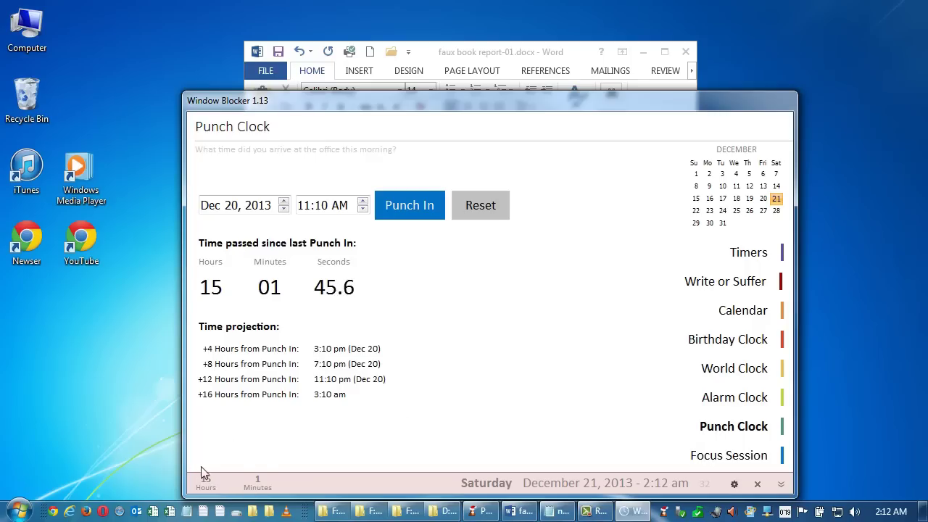
left_click(719, 462)
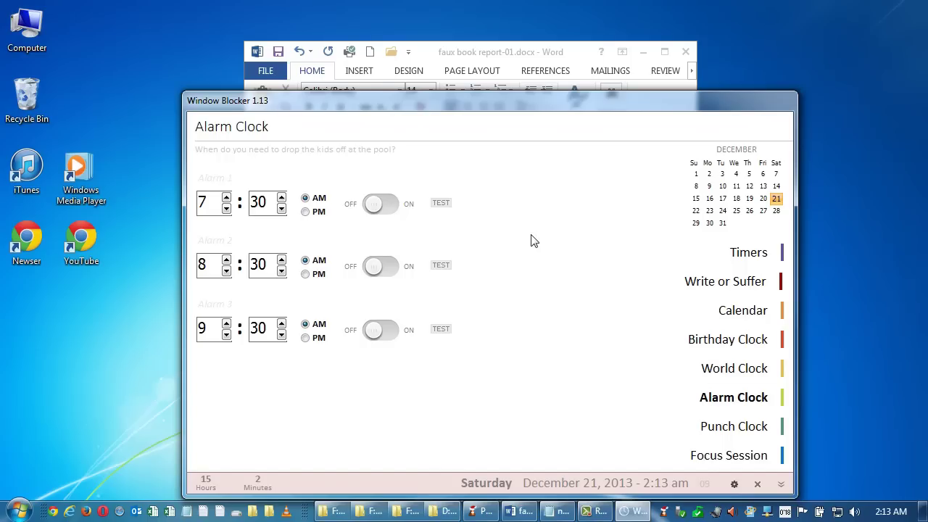
Label Alarm 1 'My note' with the alarm left off, then show the World Clock page
left_click(392, 209)
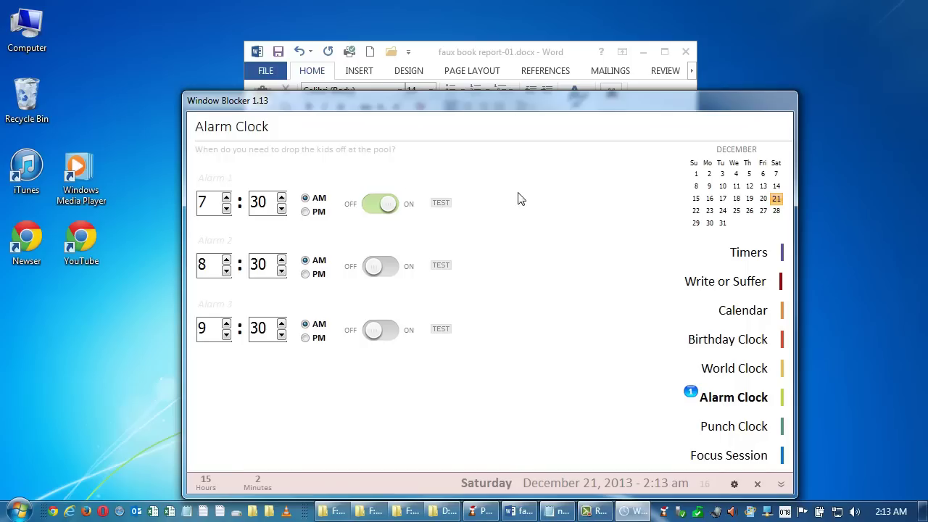
left_click(254, 181)
type("My note")
key("Return")
left_click(386, 212)
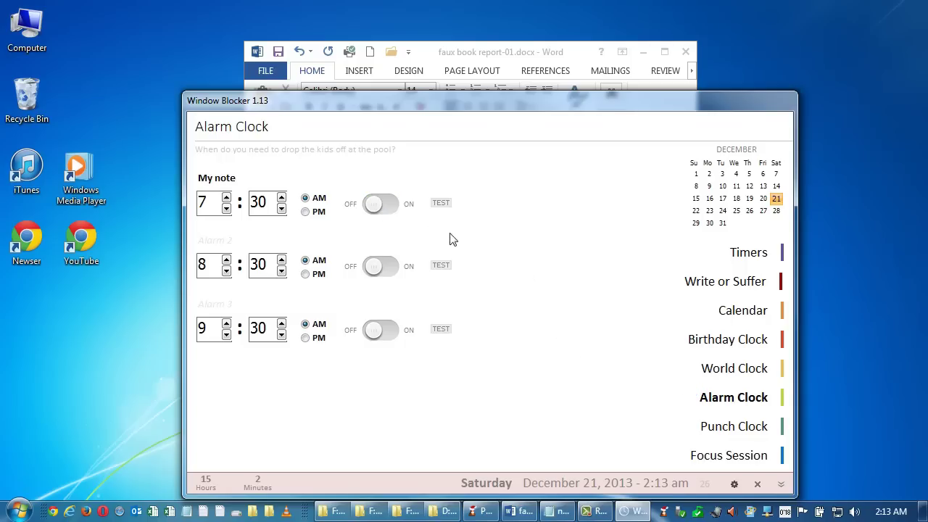
left_click(757, 369)
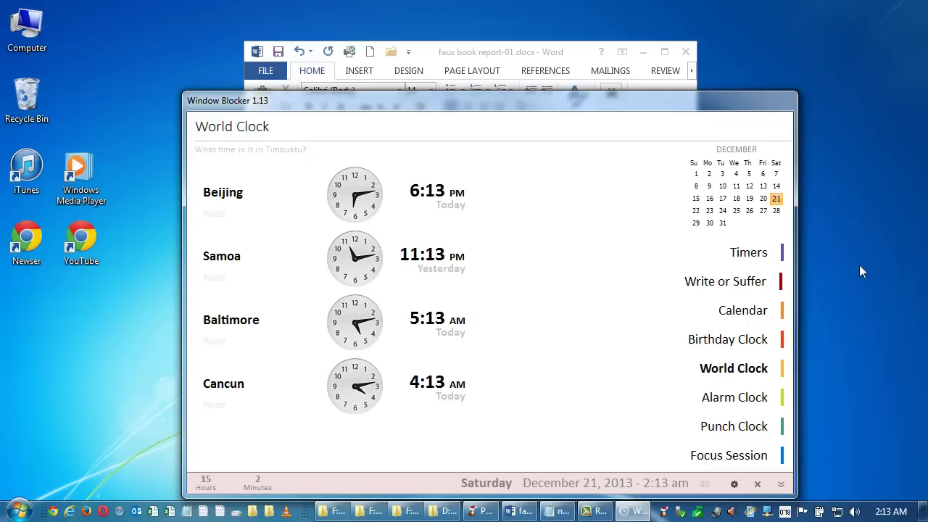
Show the Birthday Clock page with the July 1, 1990 birthday and 23-year age
left_click(724, 341)
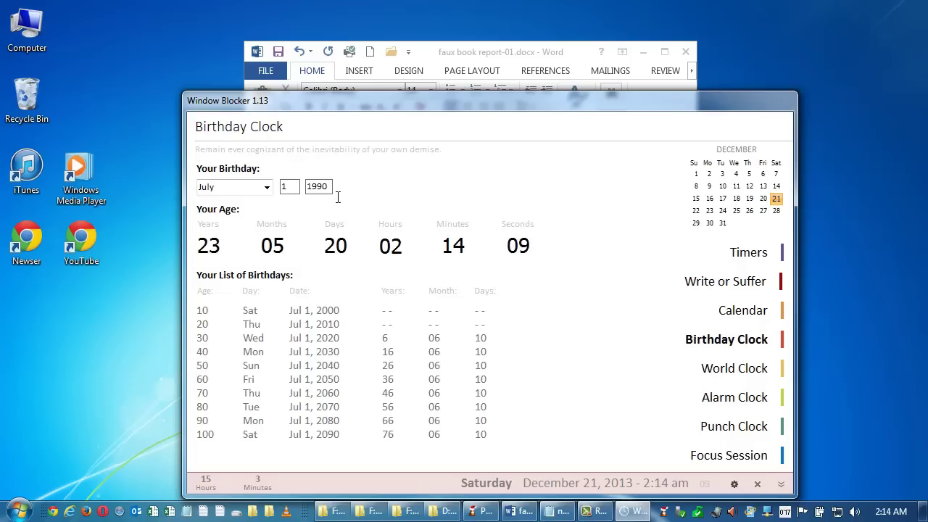
Change the birth year from 1990 to 1994, giving an age of 19 years, 05 months, 20 days
left_click_drag(323, 189, 430, 203)
type("1")
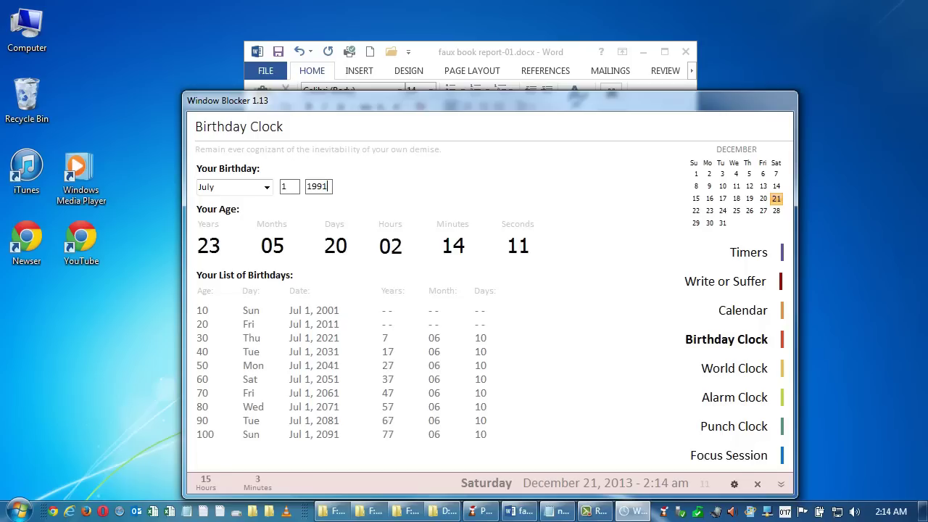
key("BackSpace")
type("2")
key("BackSpace")
type("3")
key("BackSpace")
type("4")
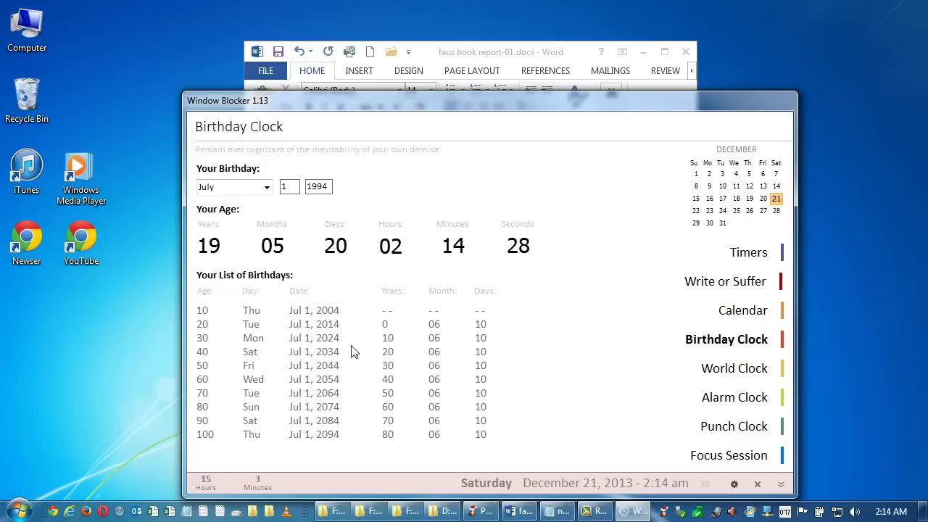
Show the 2013 year-at-a-glance calendar with December 21 marked as today
left_click(754, 312)
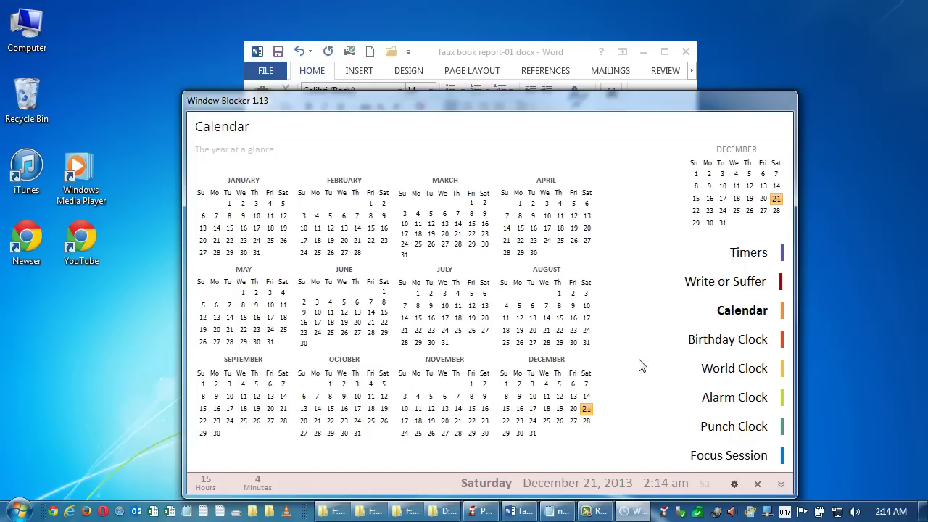
Set Write or Suffer's no-typing alarm to 15 seconds and move the Word report to the right
left_click(738, 288)
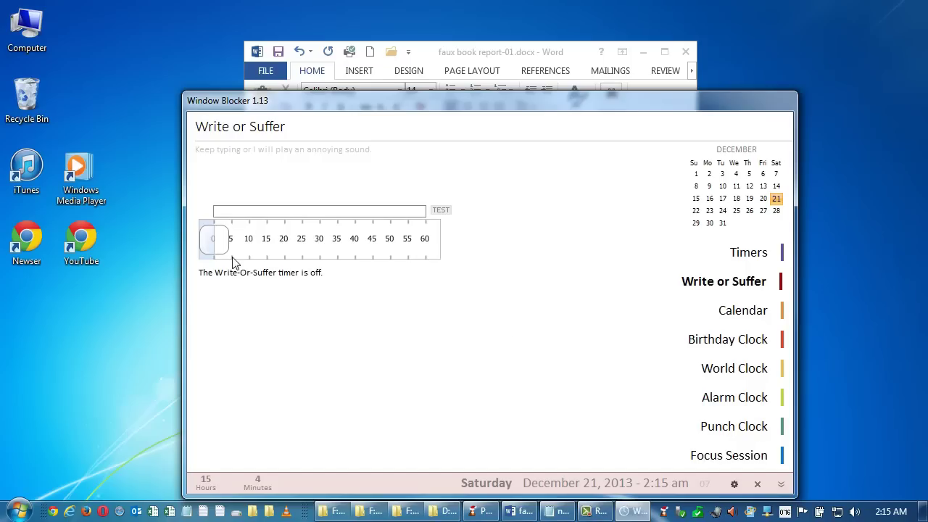
left_click_drag(216, 243, 266, 250)
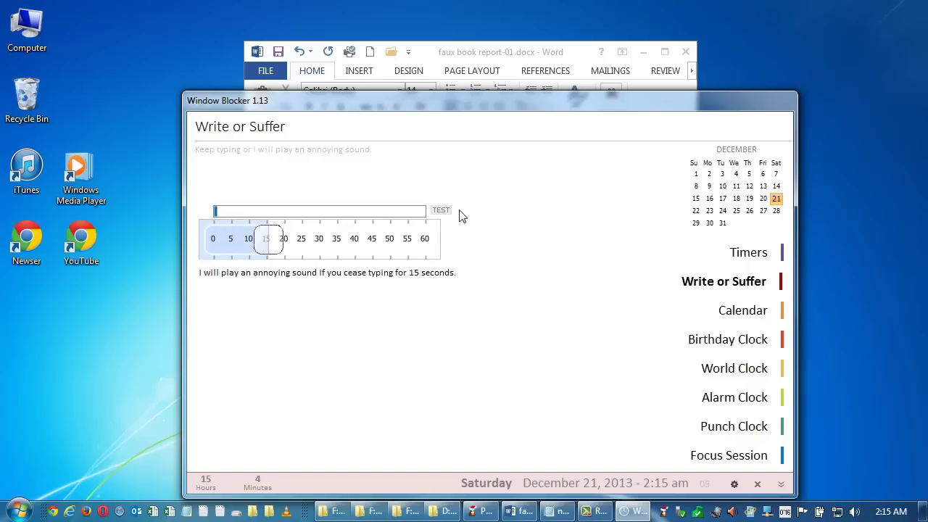
left_click_drag(436, 52, 629, 44)
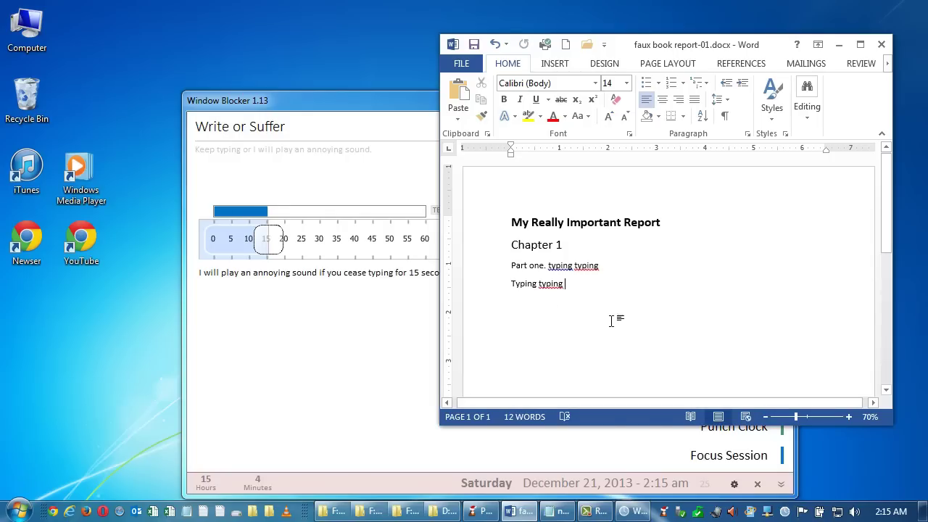
Add a new line 'typing words words' at the end of the Word report
key("Return")
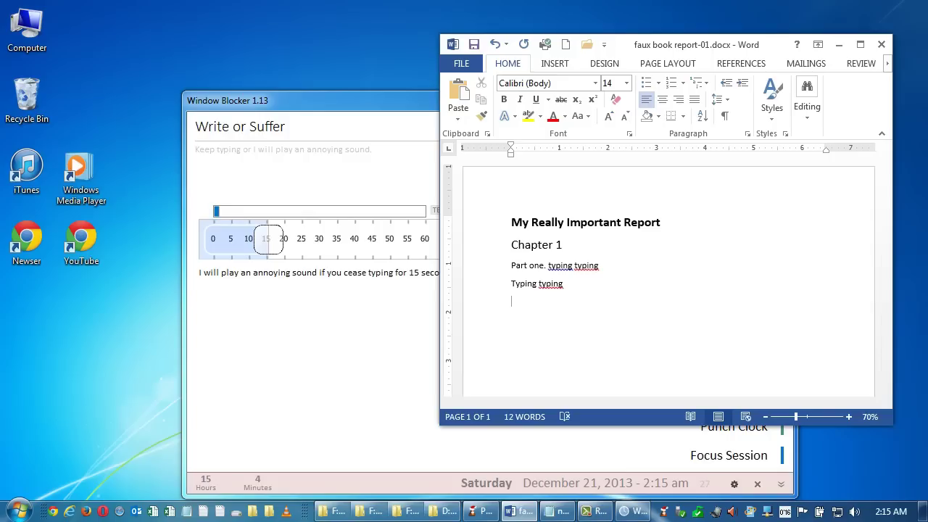
type("typing words")
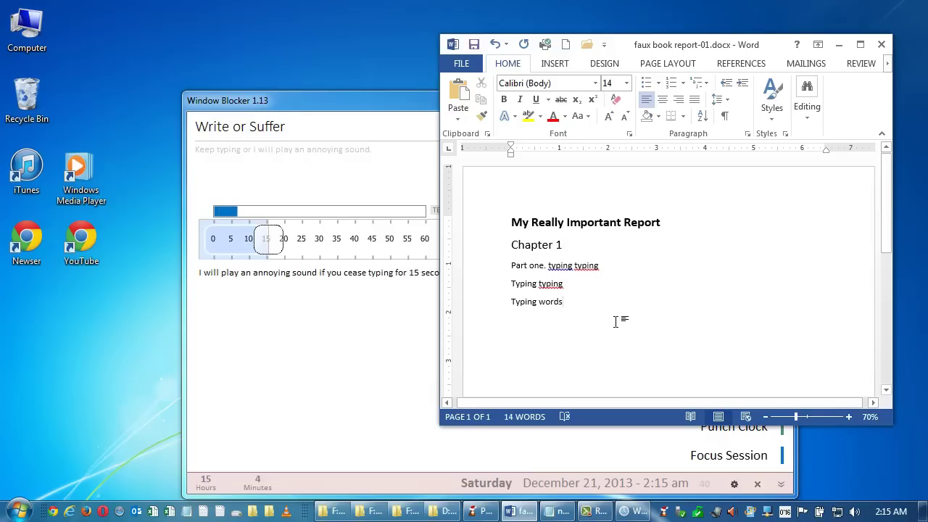
type("words")
Return the Write or Suffer slider to 0 to switch the timer off
left_click_drag(275, 243, 209, 249)
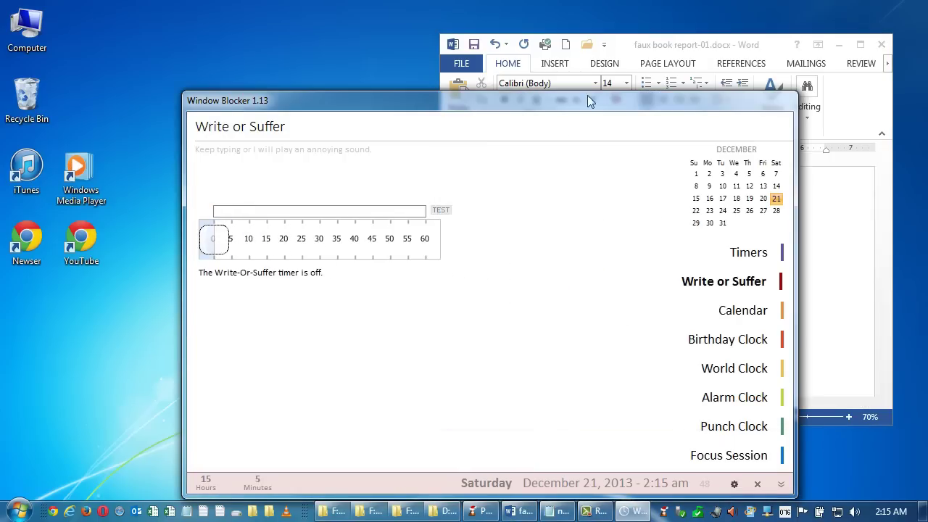
mouse_move(650, 48)
left_mouse_down()
mouse_move(636, 46)
mouse_move(643, 48)
left_mouse_up()
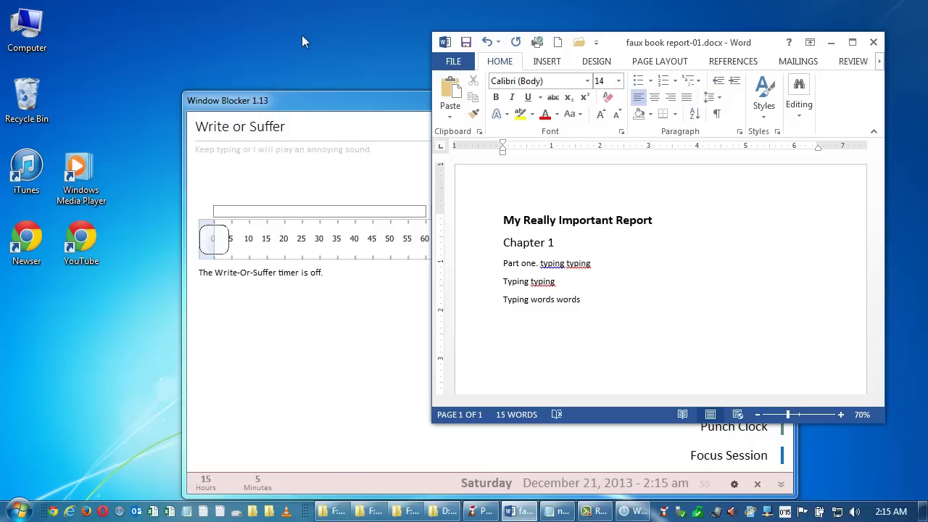
left_click_drag(329, 99, 321, 86)
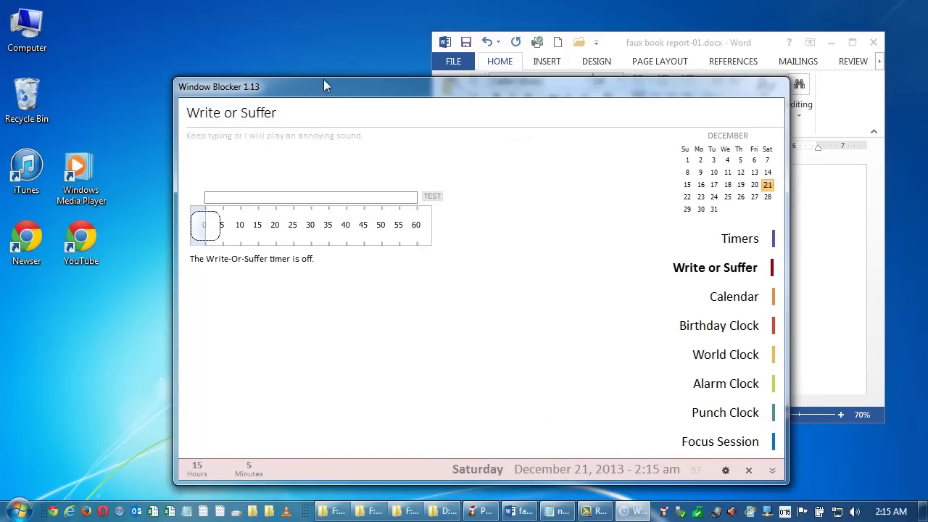
Start the stopwatch on the Timers page and reset it to zero
left_click(754, 241)
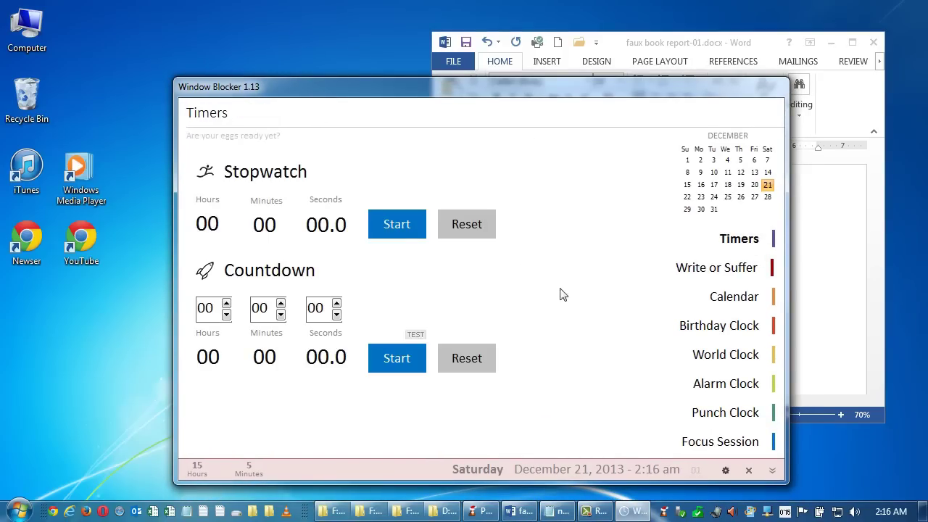
left_click(402, 229)
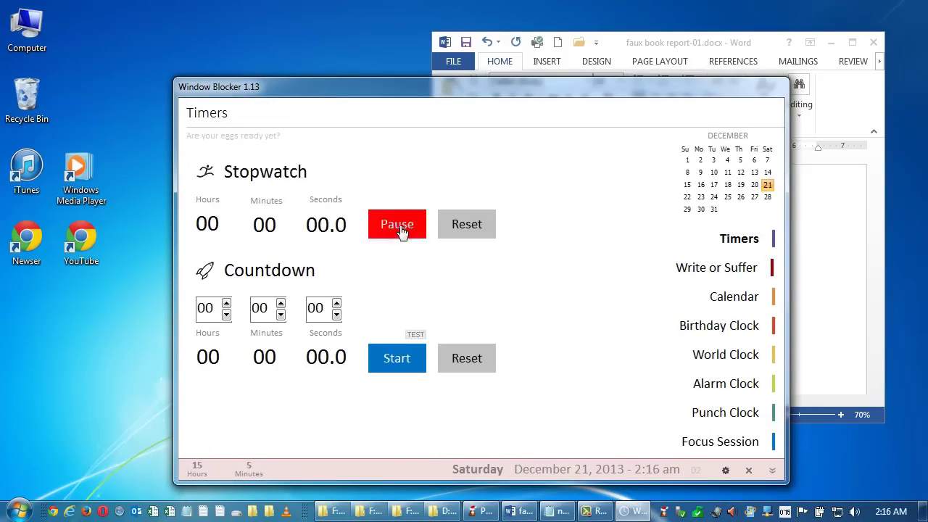
left_click(469, 227)
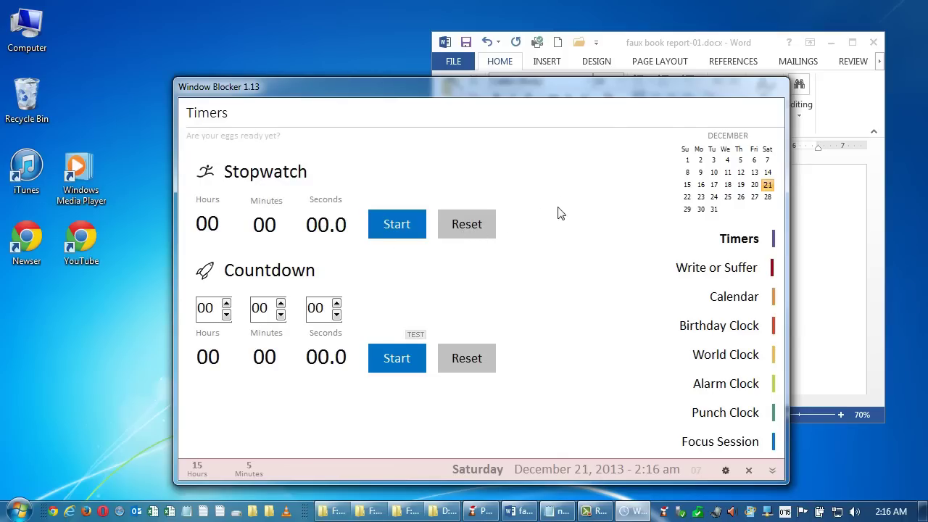
Set the countdown to 2 minutes, start it, then reset it
left_click(264, 309)
type("2")
left_click(392, 358)
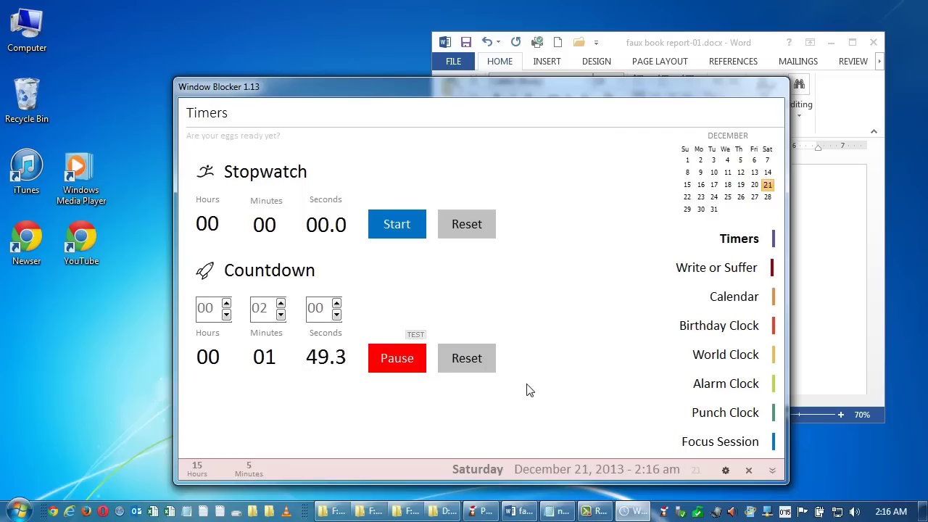
left_click(455, 358)
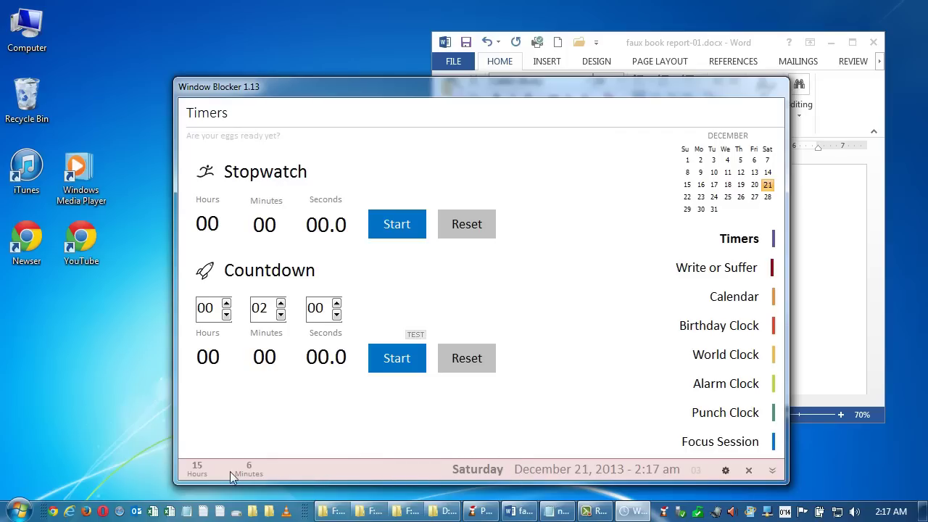
Return to the Punch Clock, showing about 15 hours 06 minutes since the 11:10 AM punch-in
left_click(703, 420)
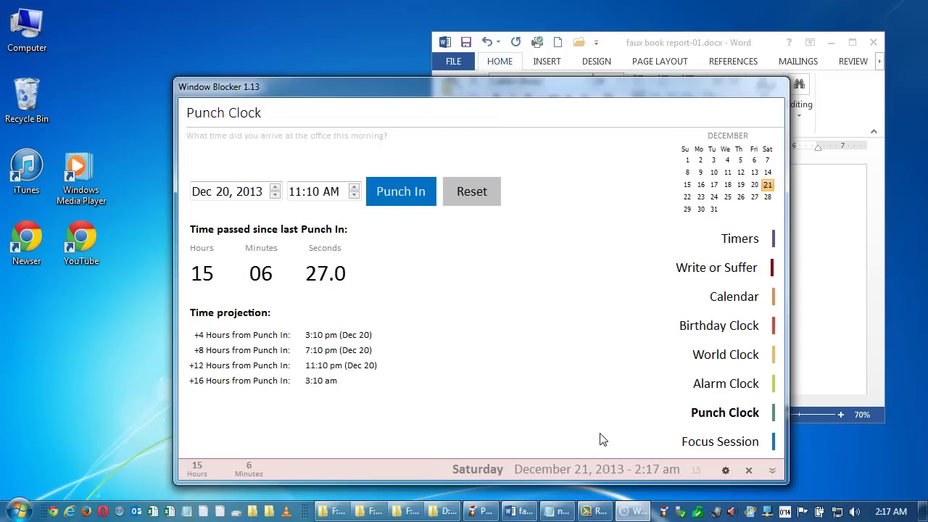
Extend the Focus Session timer by +5, +1, +1 and +10 minutes to about 30 minutes
left_click(754, 447)
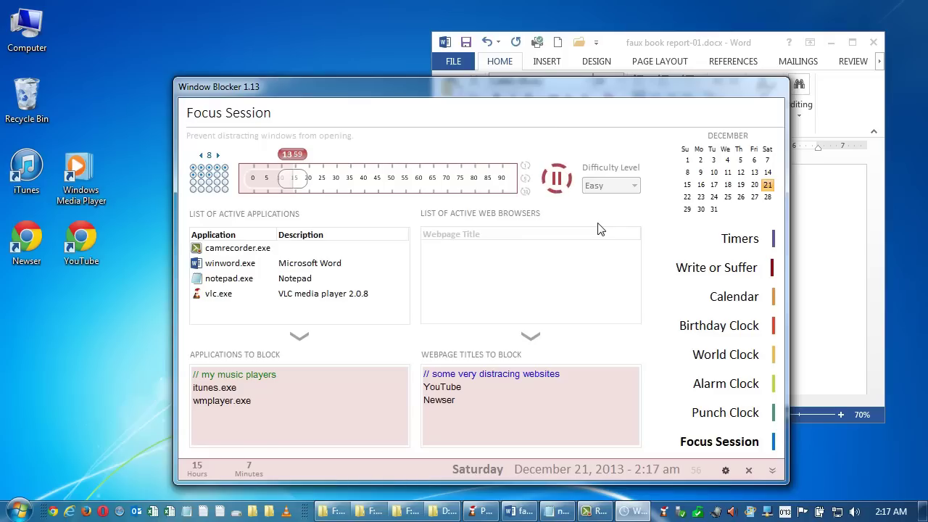
left_click(525, 178)
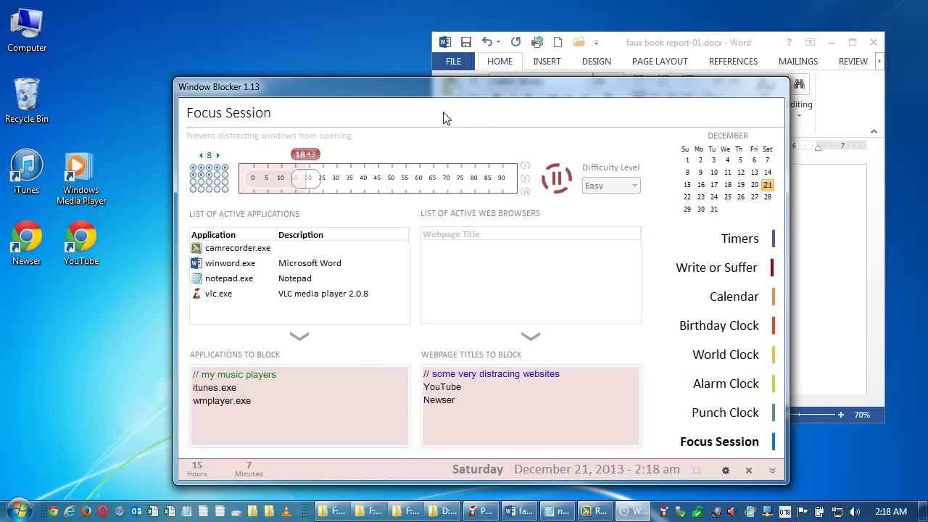
left_click(526, 169)
left_click(526, 169)
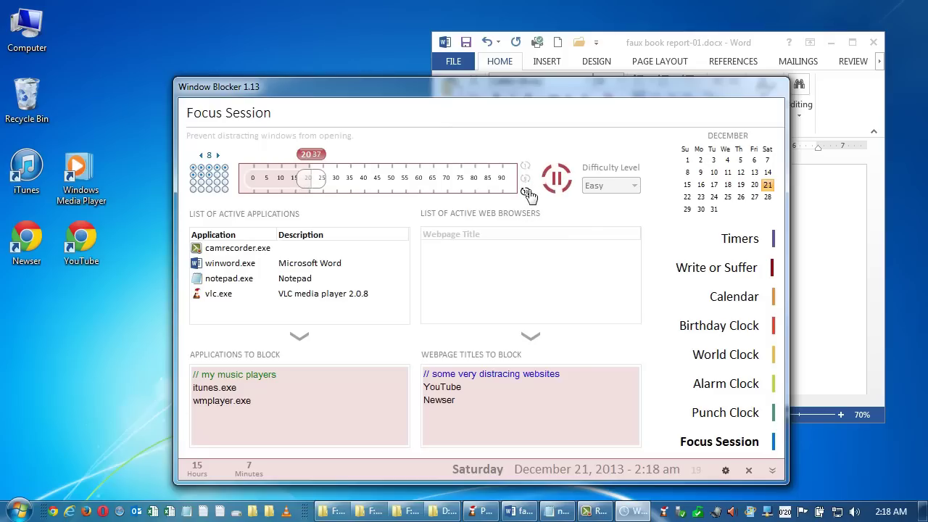
left_click(525, 191)
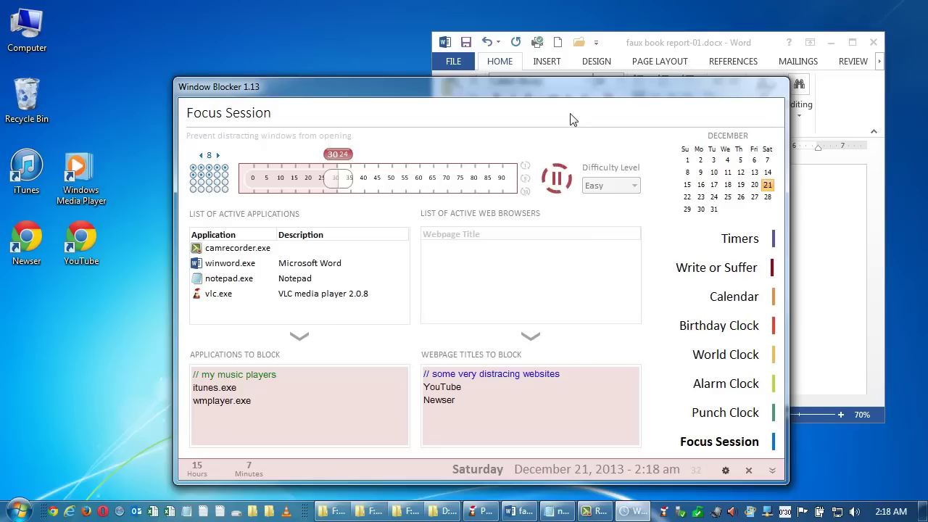
End the running focus session by entering the phrase 'fast'
left_click(556, 179)
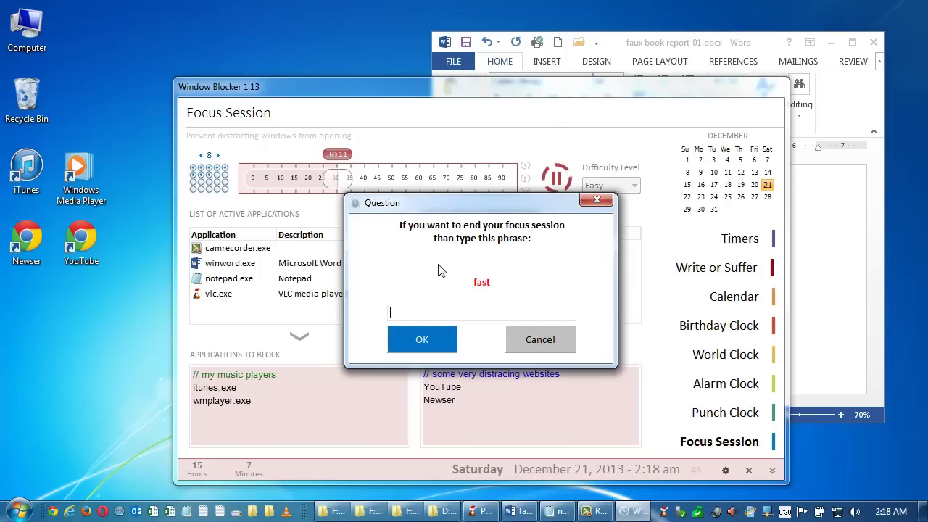
type("fast")
key("Return")
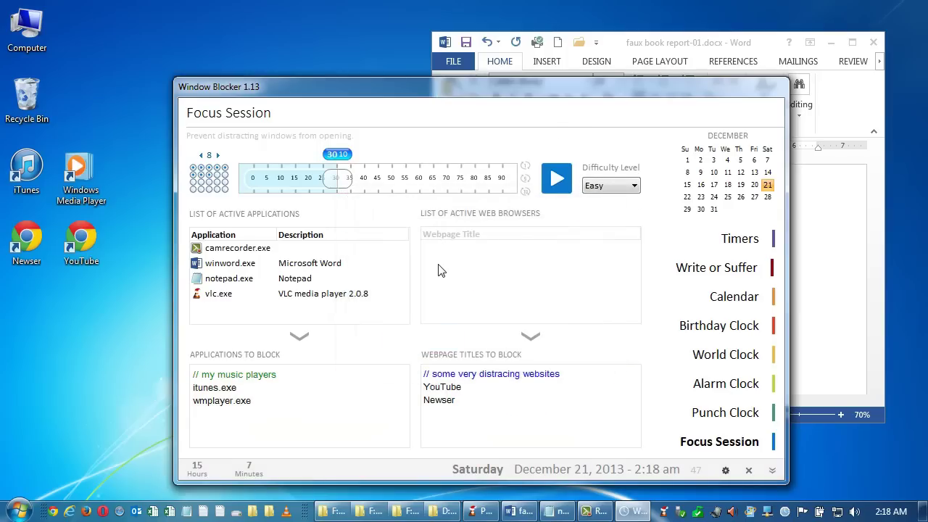
Set difficulty to Medium, start a new session, and end it with 'lost time is never found again'
left_click(633, 186)
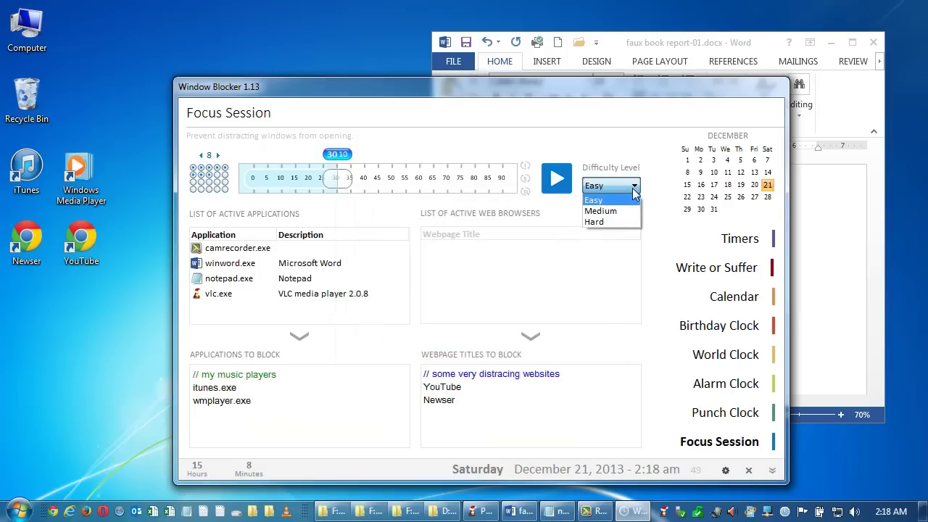
left_click(603, 210)
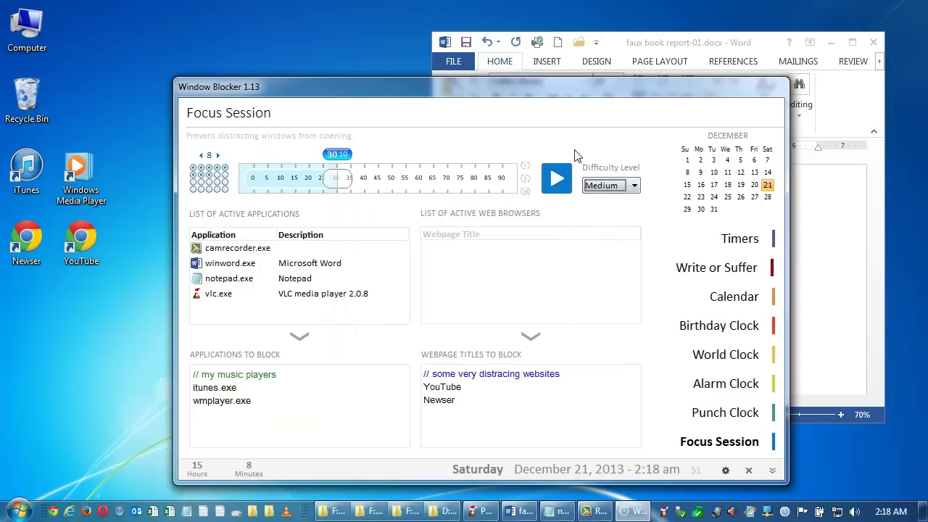
left_click(565, 176)
left_click(562, 181)
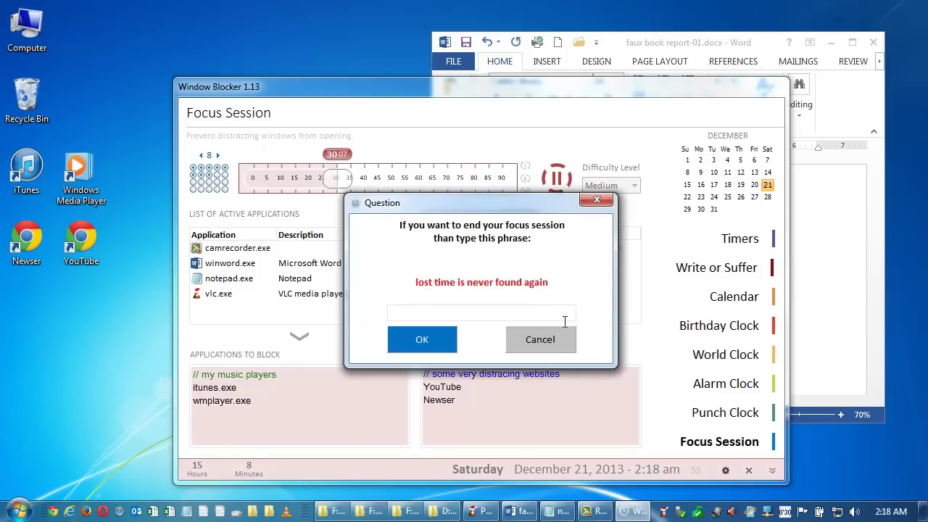
type("lost time is n")
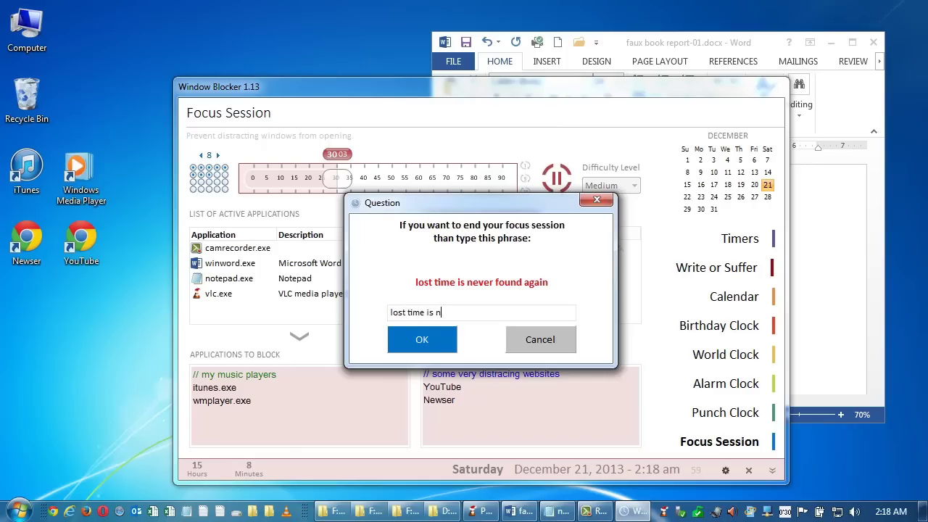
type("ever found")
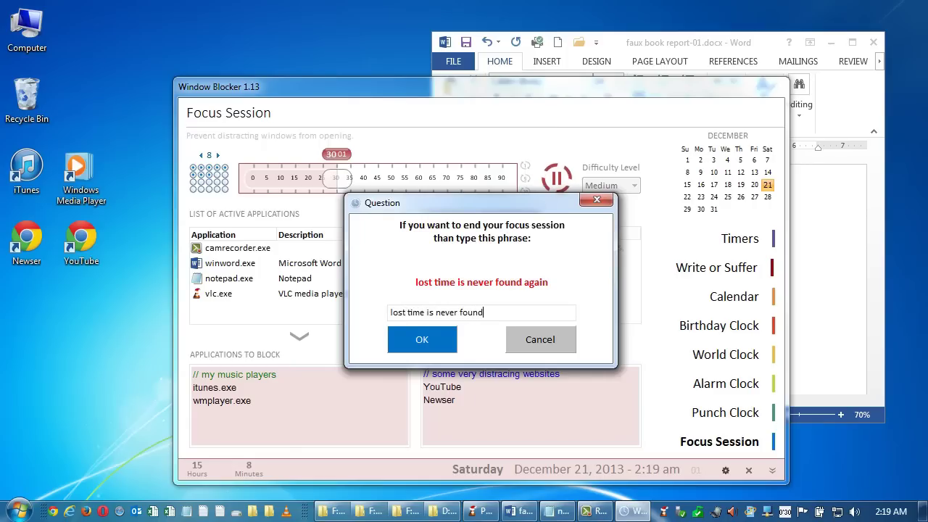
type(" again")
key("Return")
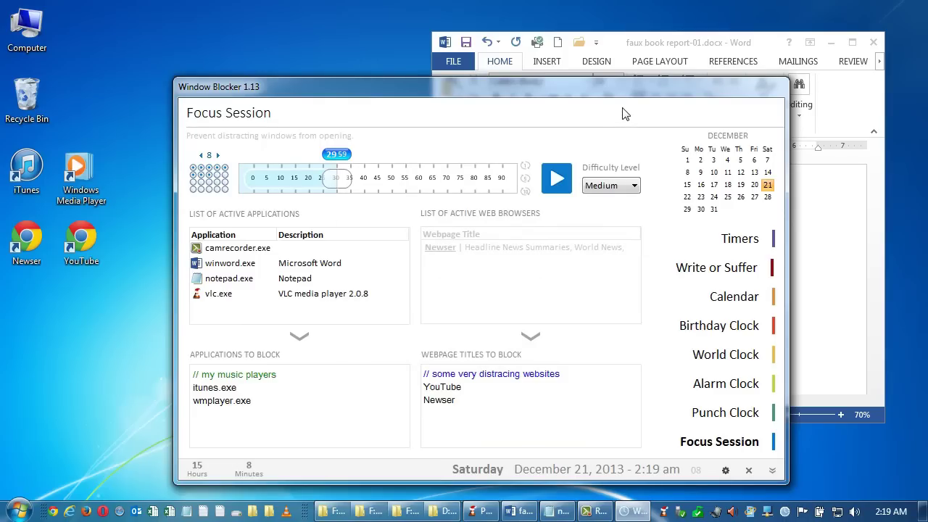
Choose Easy difficulty and drag the timer slider back to 25:00
left_click(635, 184)
left_click(615, 199)
key("Tab")
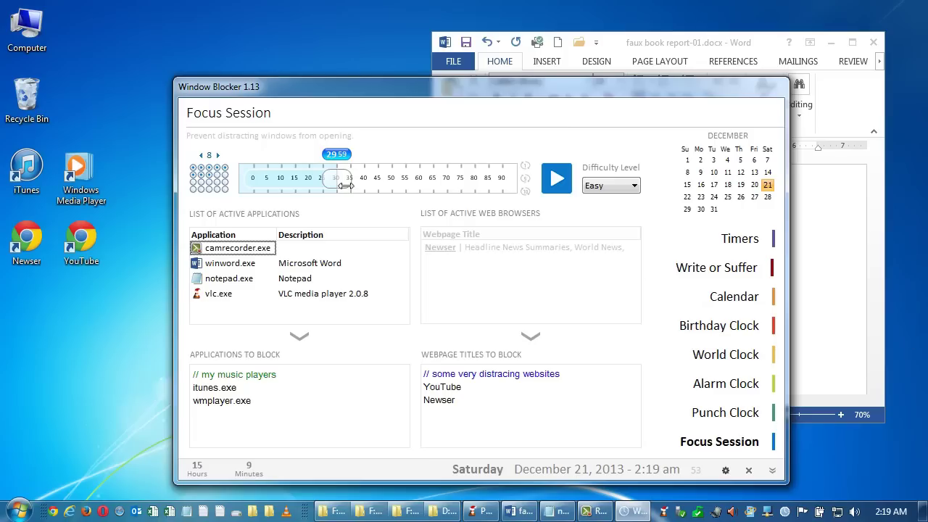
left_click_drag(336, 179, 328, 181)
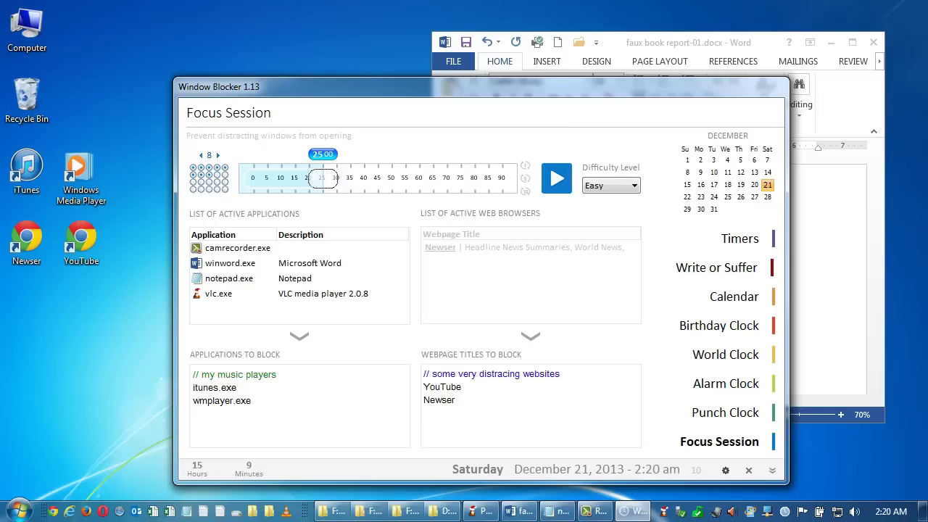
Start the 25-minute focus session and return to Word, moving its window further left
left_click(562, 178)
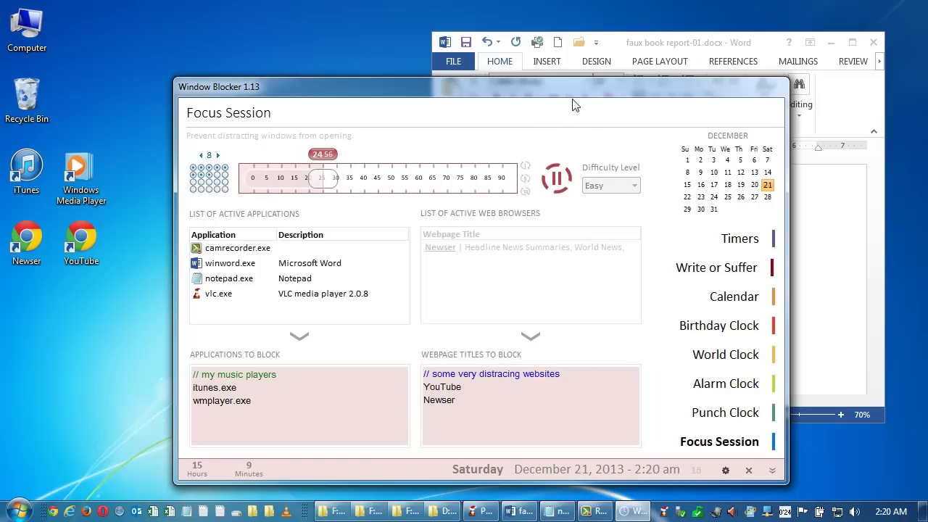
left_click(772, 470)
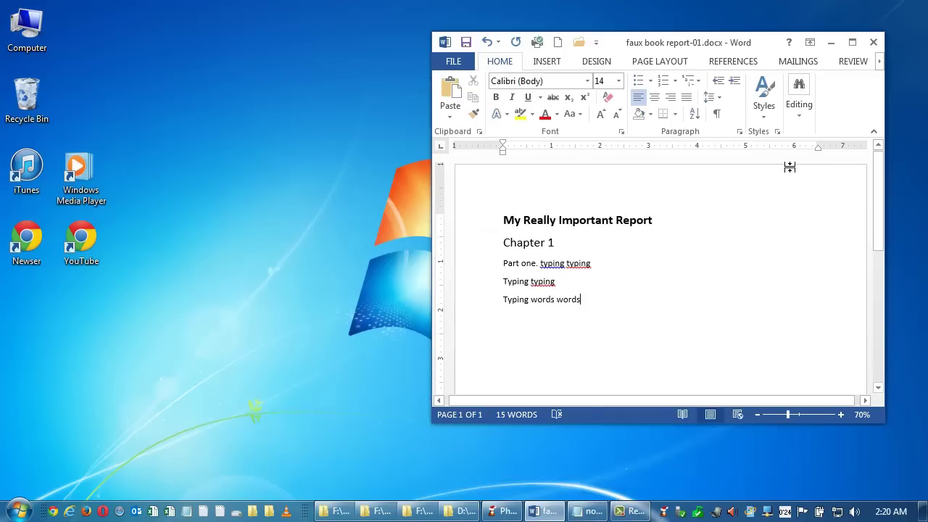
left_click_drag(723, 41, 555, 39)
Append ' book report' to the third line and begin a new line
type("book report")
key("Return")
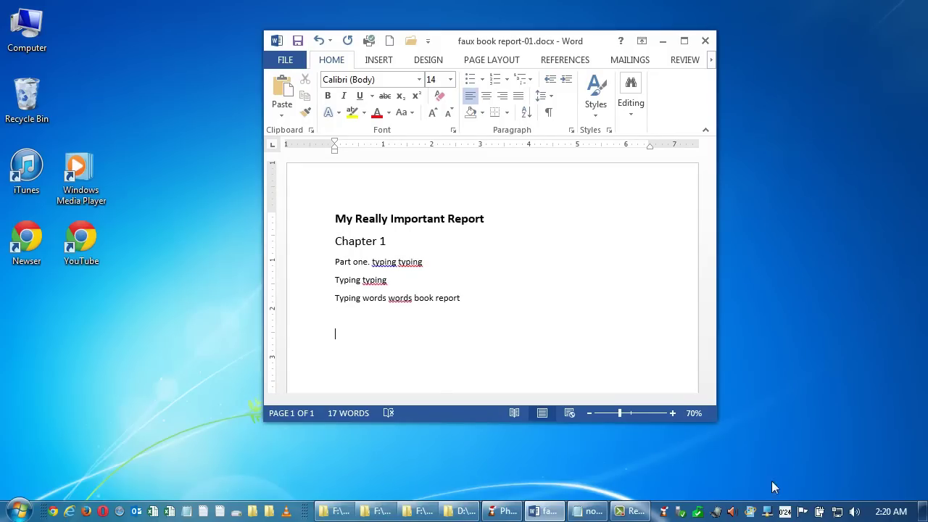
Reopen Window Blocker from the tray and end the running session with the phrase 'fast'
left_click(785, 513)
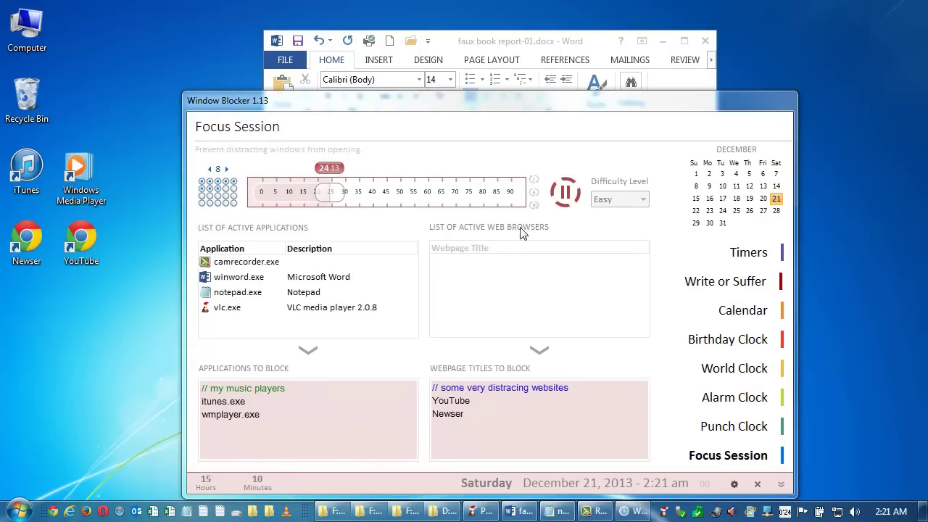
left_click(565, 192)
type("fast")
key("Return")
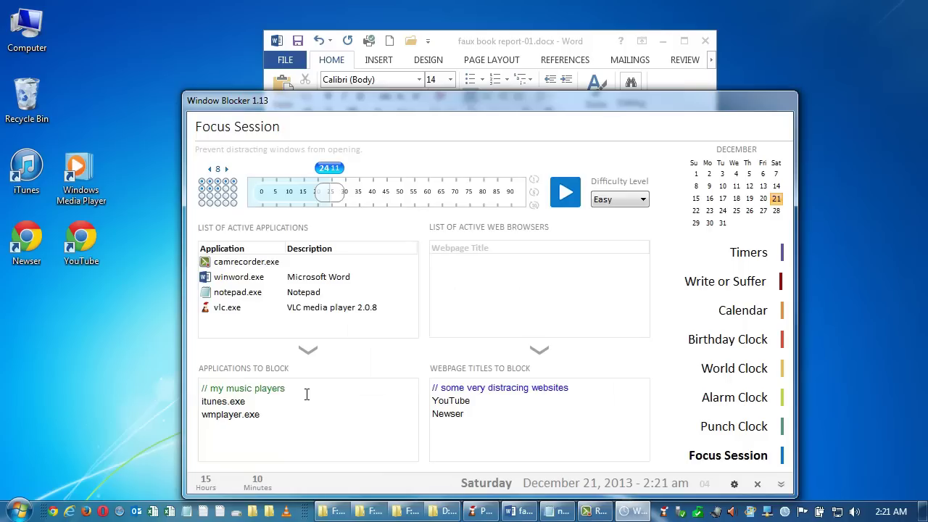
Retype the '//' comment marker at the start of the '// my music players' line
left_click_drag(314, 394, 149, 374)
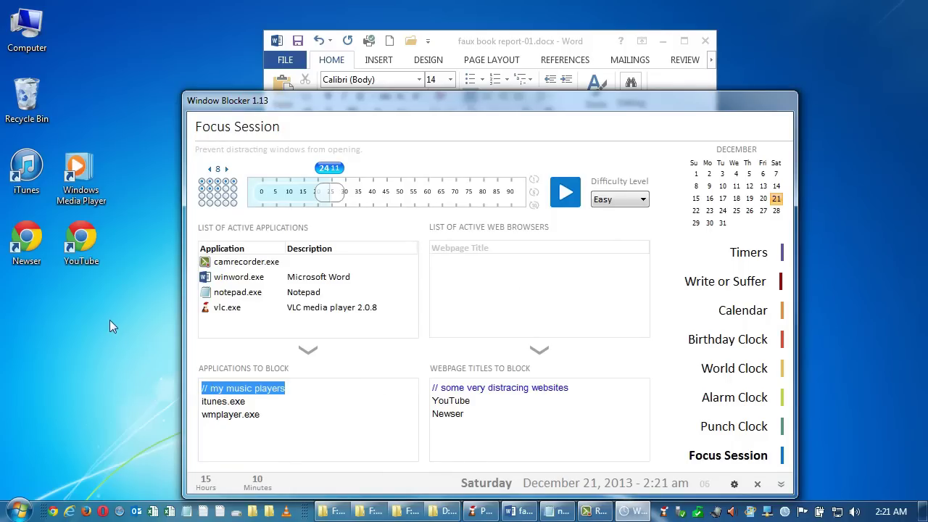
left_click(369, 389)
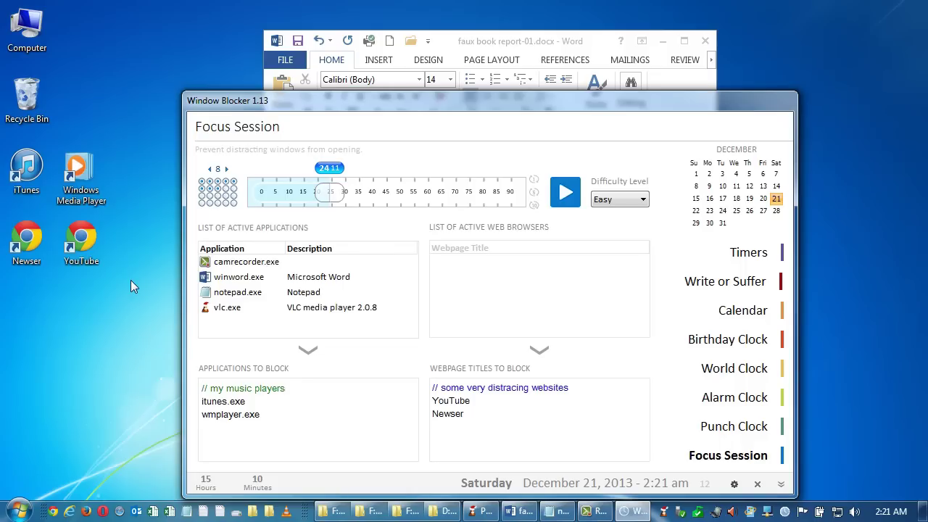
key("shift+Right")
key("shift+Right")
key("Delete")
type("//")
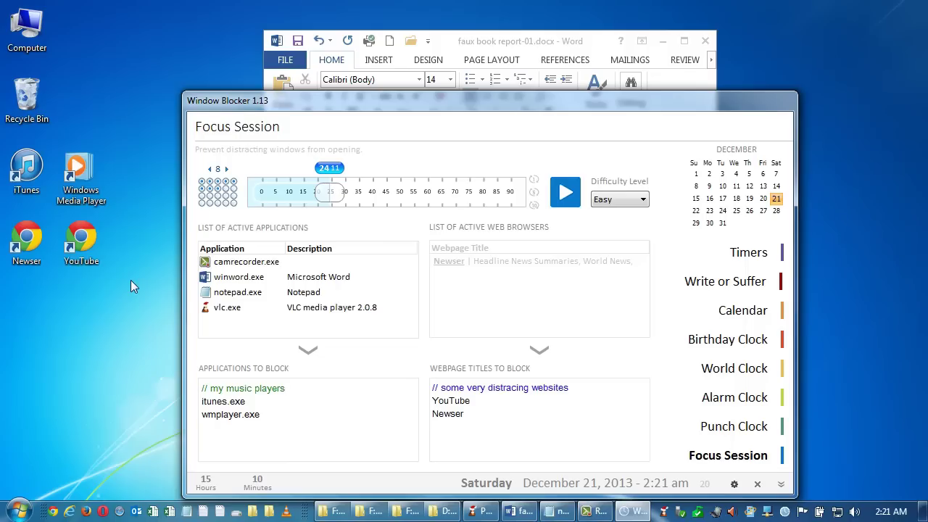
Add a '// communication apps' comment with 'skype.exe' below wmplayer.exe, removing the blank line
key("ctrl+End")
type("// communication apps")
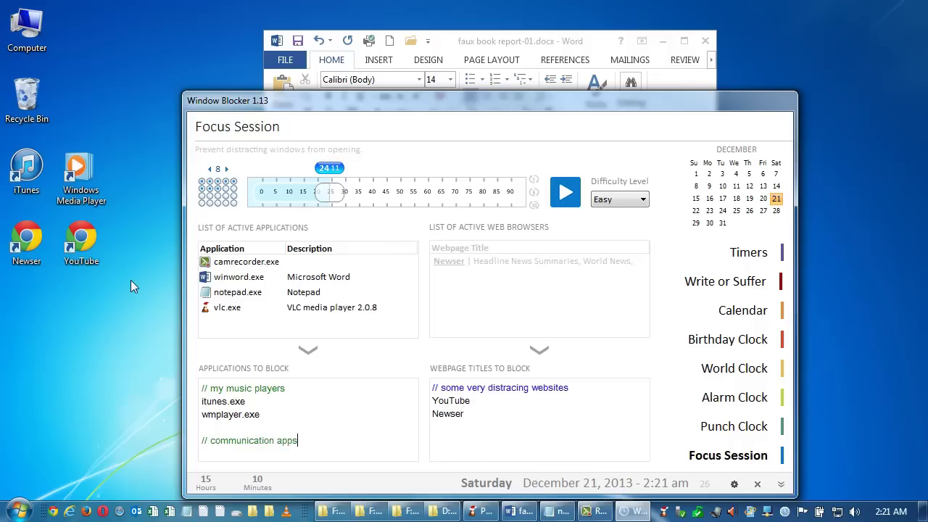
key("Return")
type("skype.exe")
key("Up")
key("Up")
key("Delete")
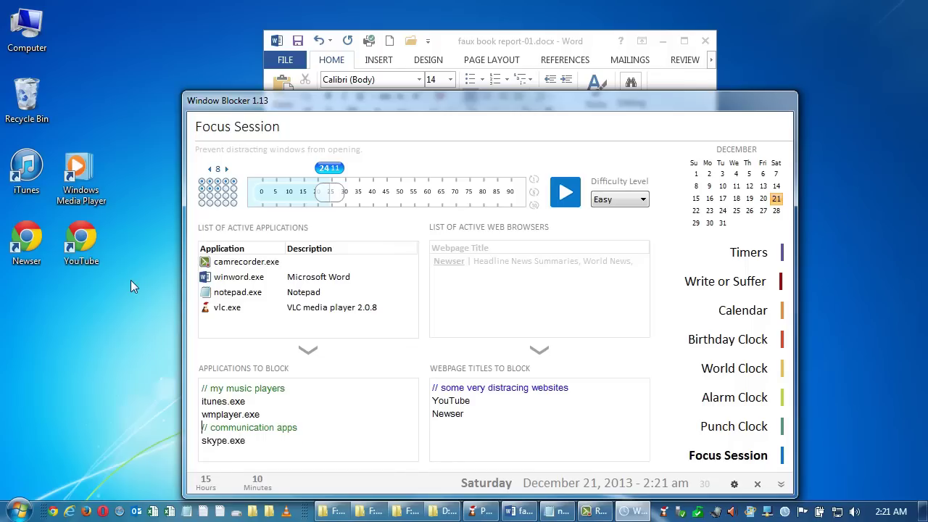
key("Up")
key("Up")
key("Down")
key("Down")
key("Down")
key("Up")
key("shift+End")
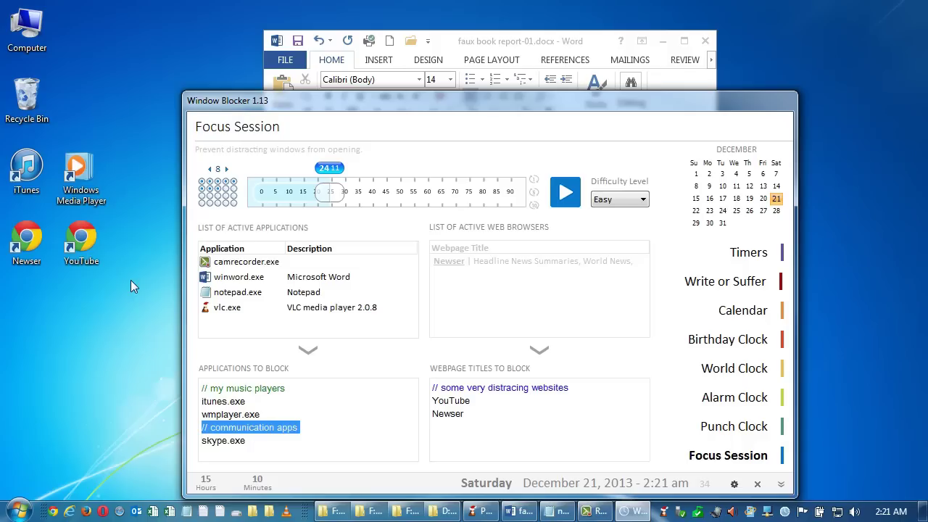
key("End")
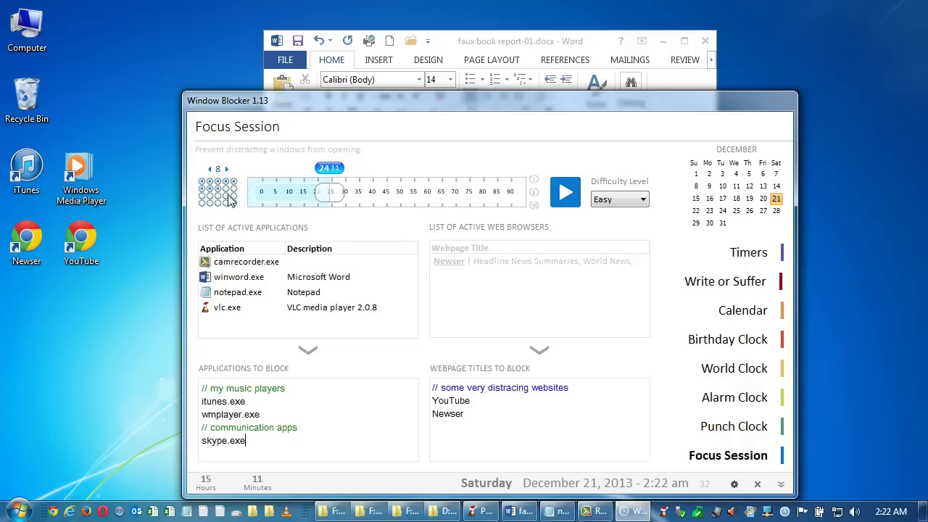
Clear the session counter dots to 0, then test raising it by two and lowering back
right_click(204, 192)
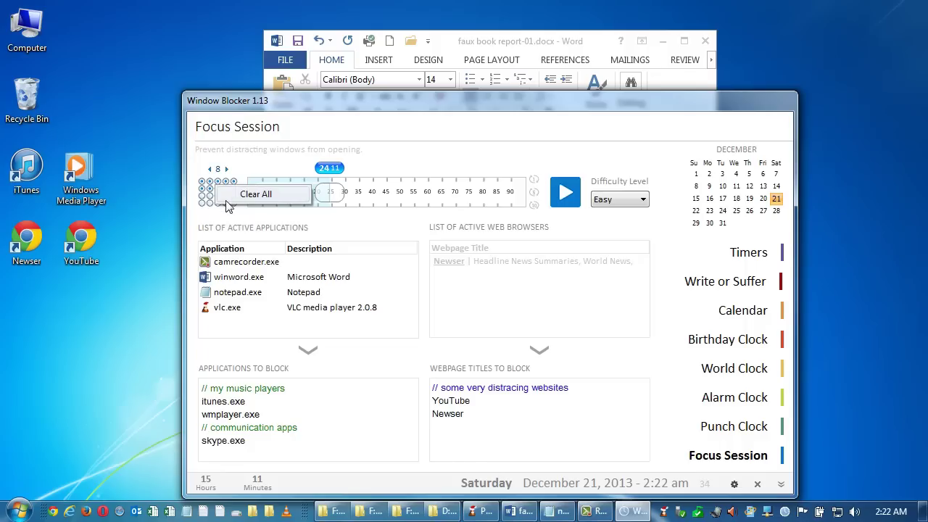
left_click(250, 194)
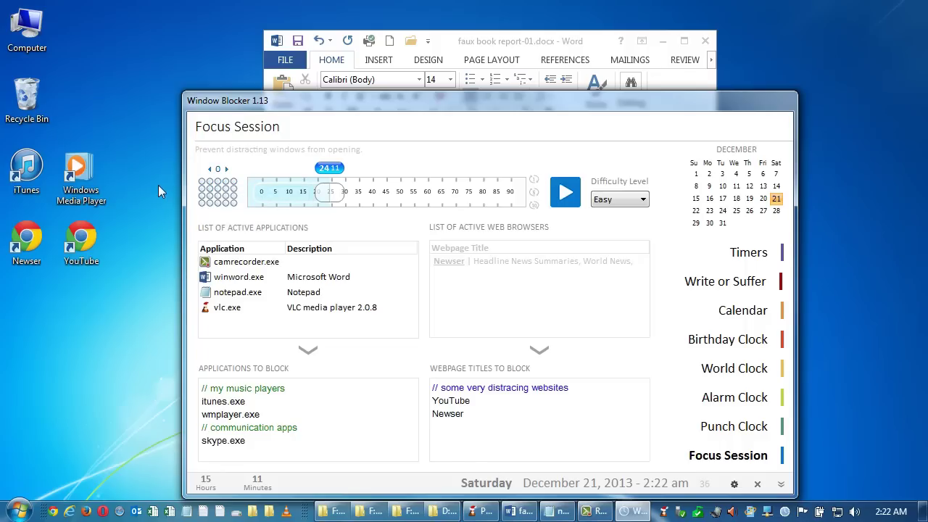
left_click(227, 169)
left_click(226, 169)
left_click(209, 169)
left_click(209, 169)
Raise the counter by two again, then use Clear All to reset it to 0
left_click(227, 169)
left_click(227, 170)
right_click(218, 184)
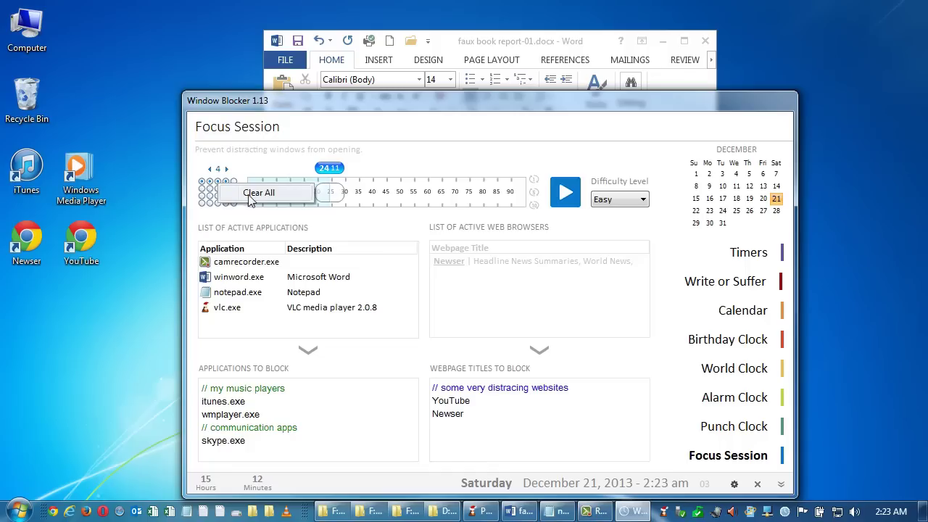
left_click(232, 199)
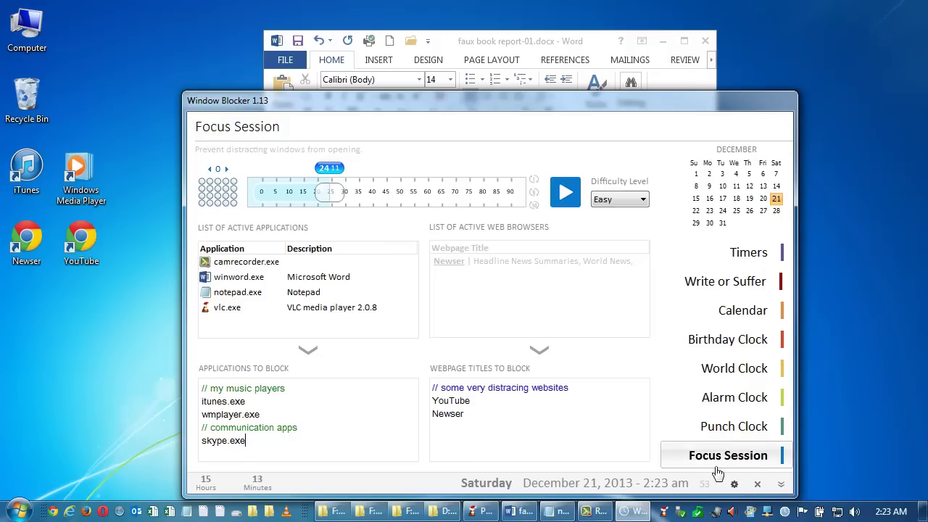
left_click(733, 483)
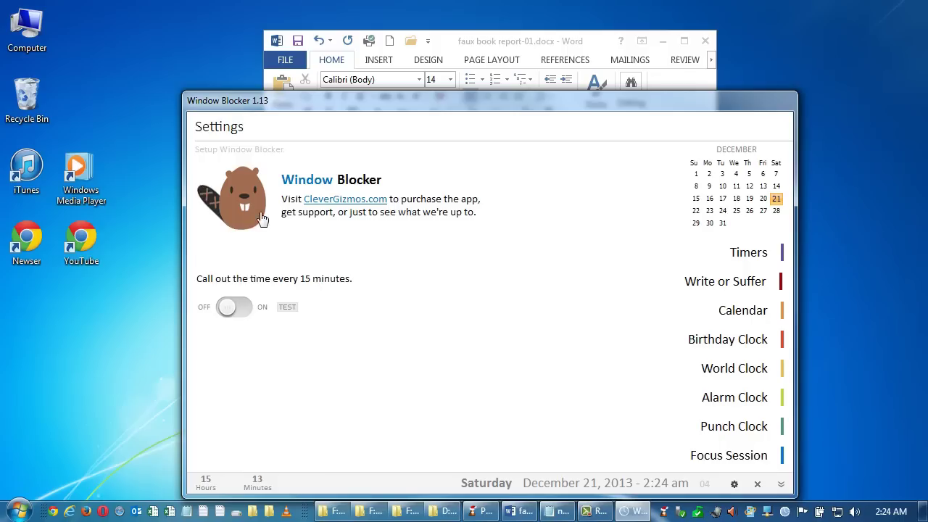
left_click(728, 467)
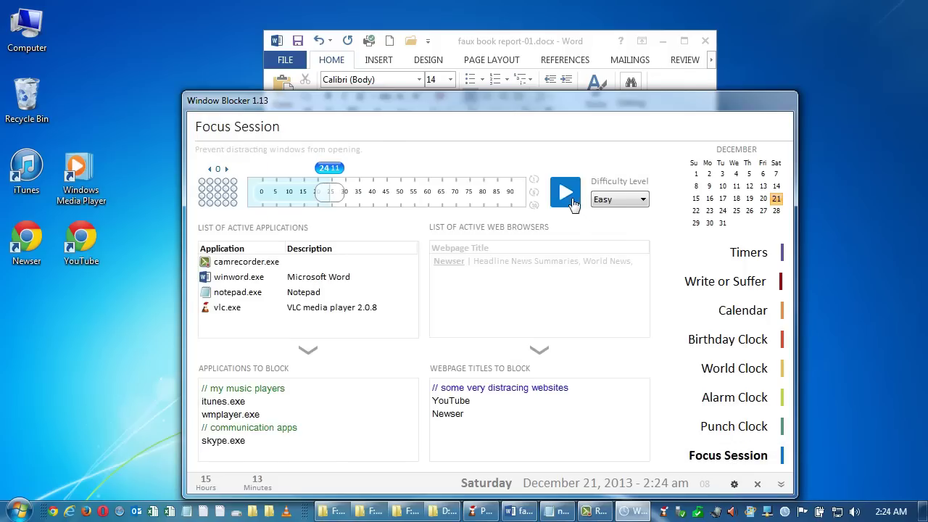